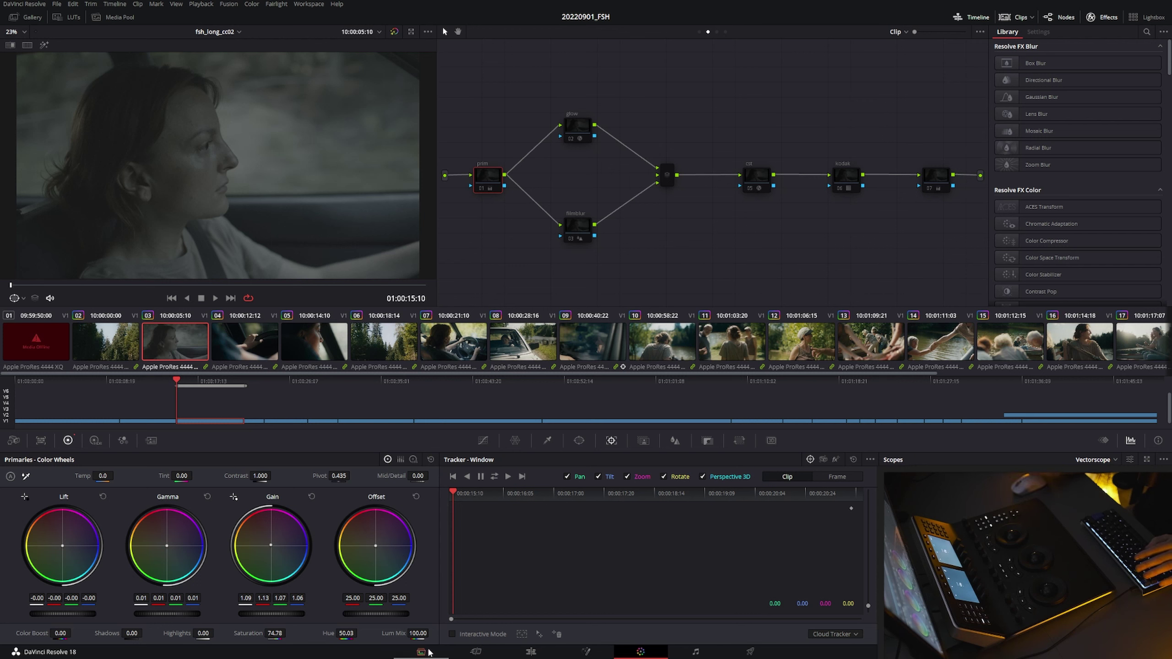
- Switch to the Media page to view the colorref bin's reference still image0.jpeg
click(427, 652)
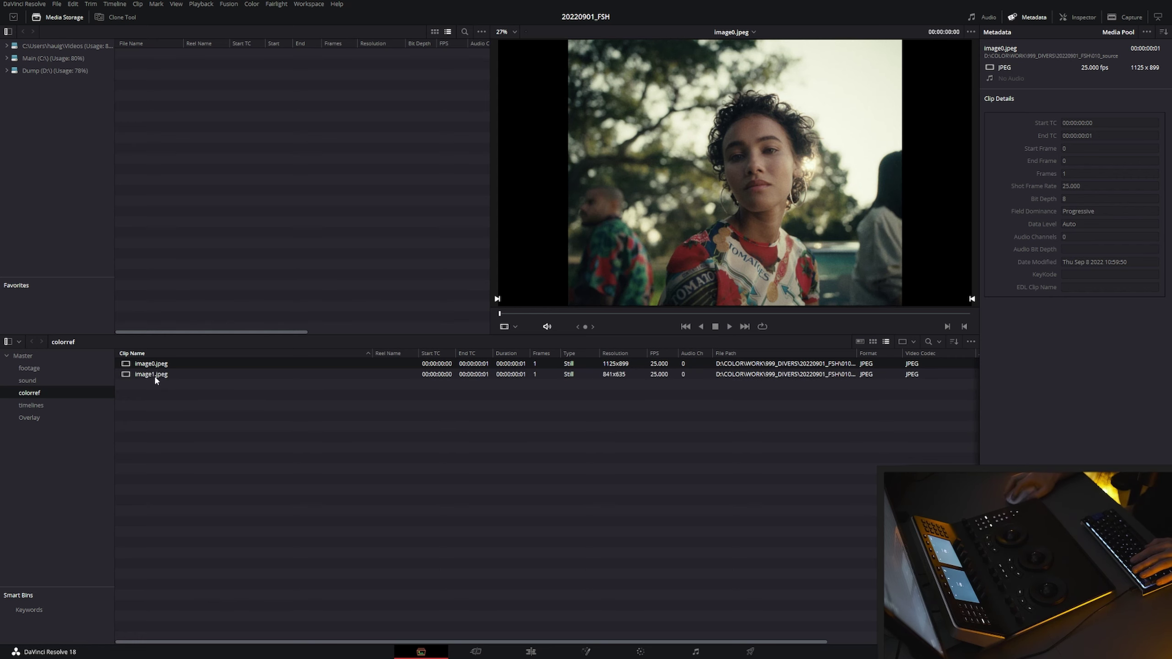
- Preview image0.jpeg and image1.jpeg full screen, then return to the Color page on clip 03
key(ctrl+f)
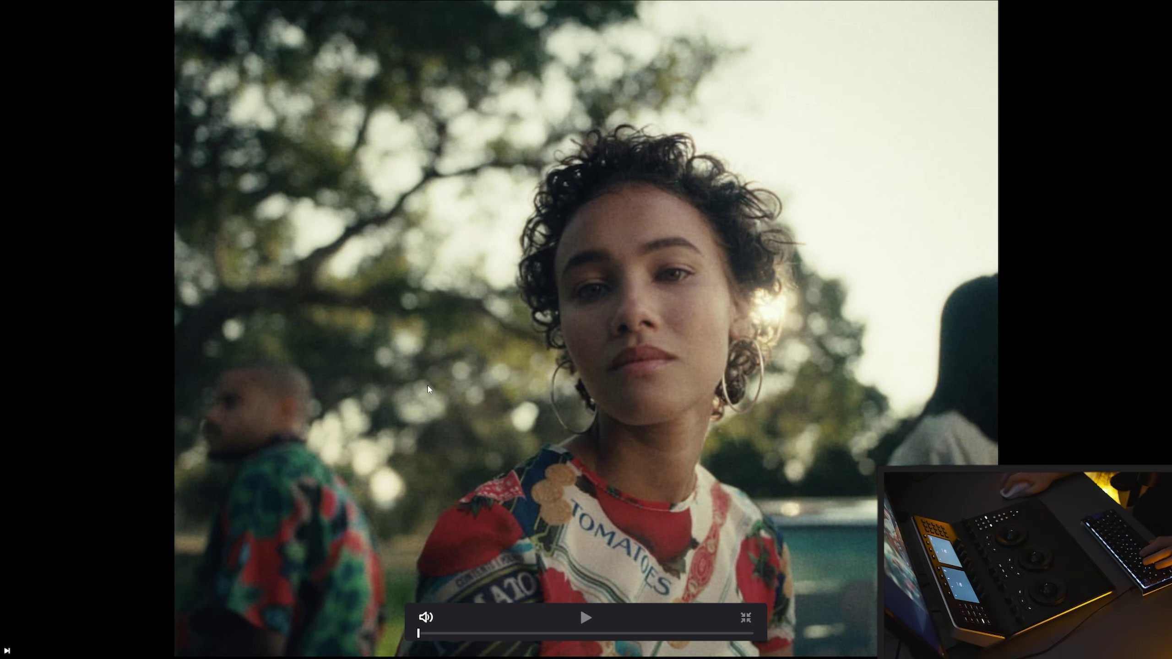
key(Escape)
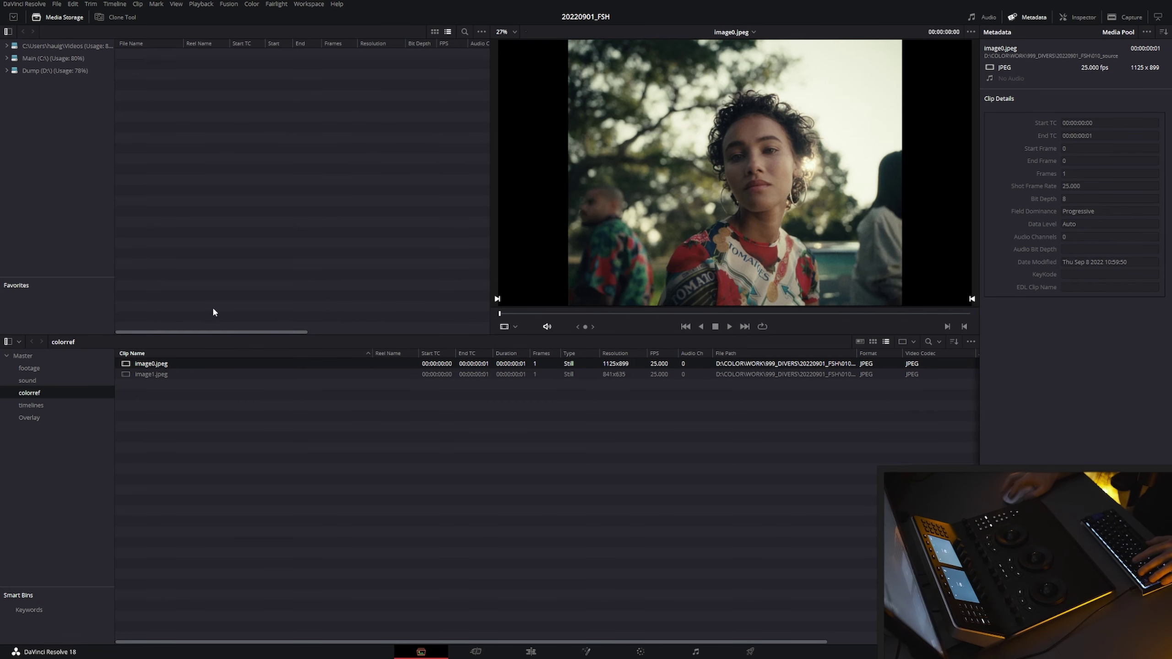
click(166, 374)
key(ctrl+f)
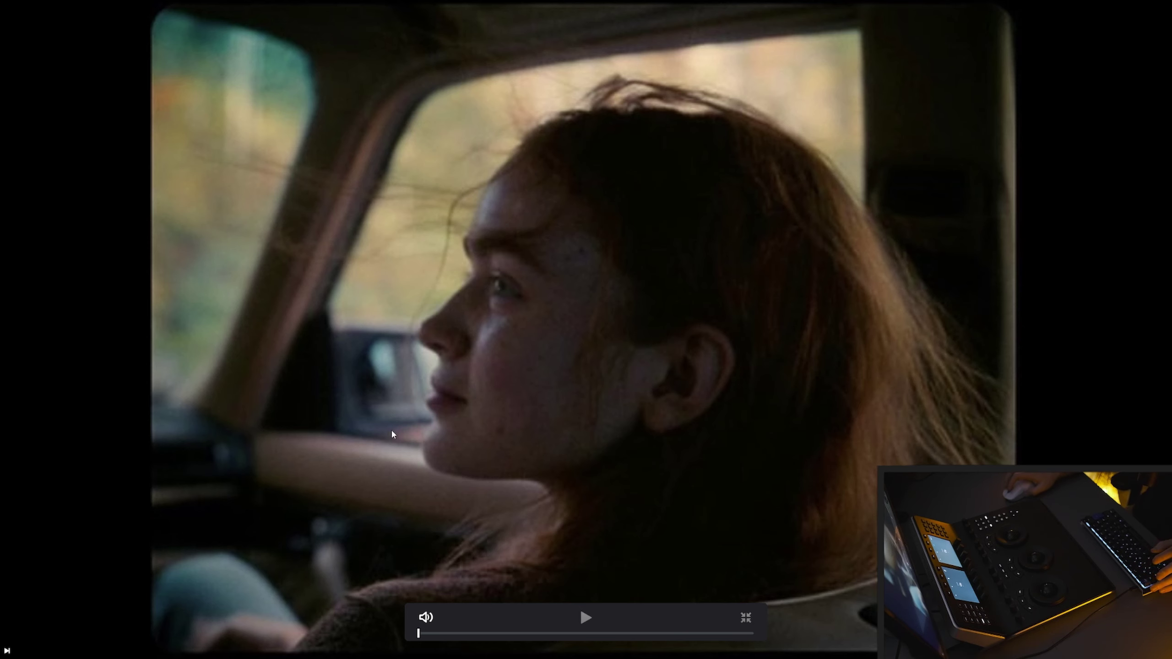
key(Escape)
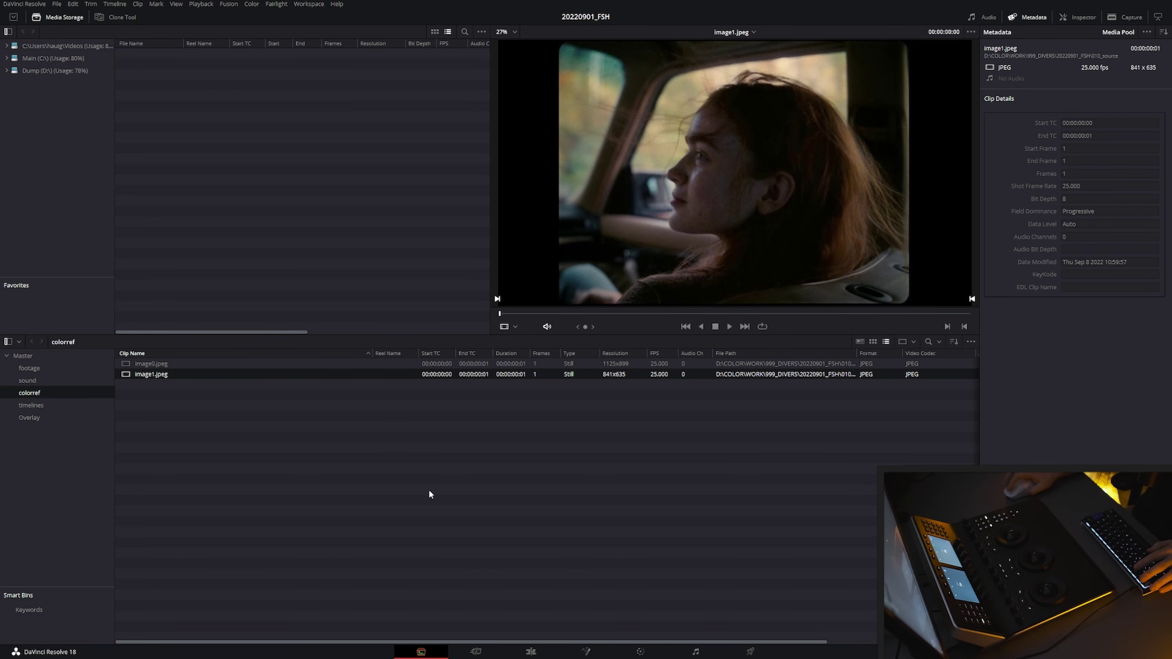
click(641, 652)
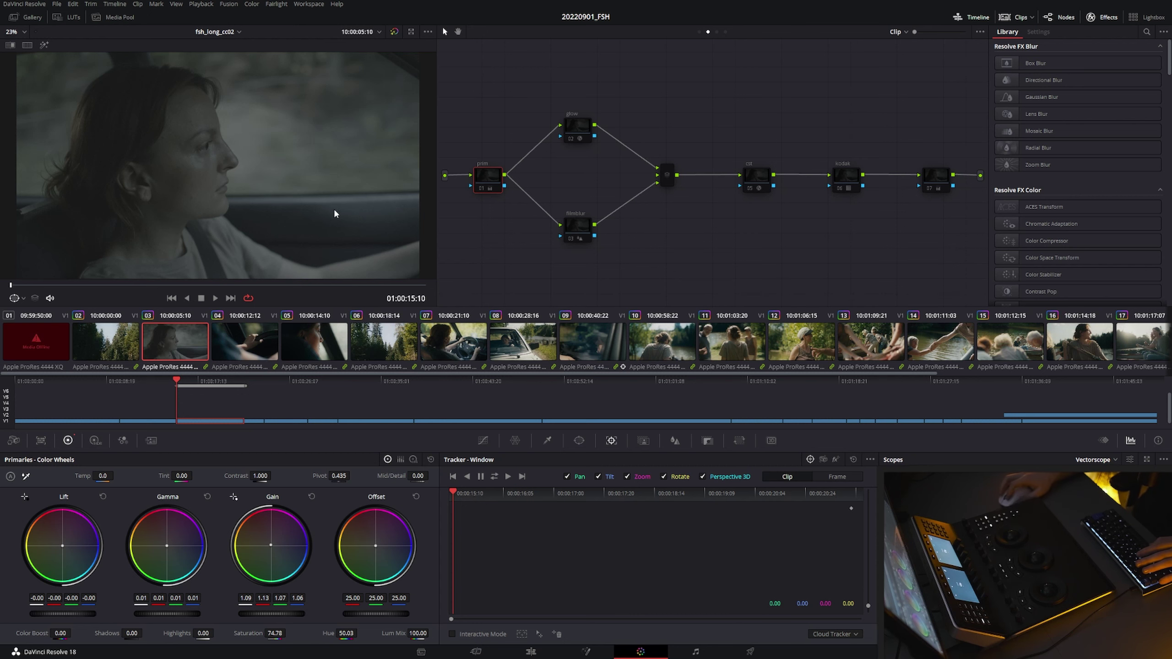
- Narrow the viewer to give the node editor more room and briefly toggle the Gallery
drag(437, 156, 415, 157)
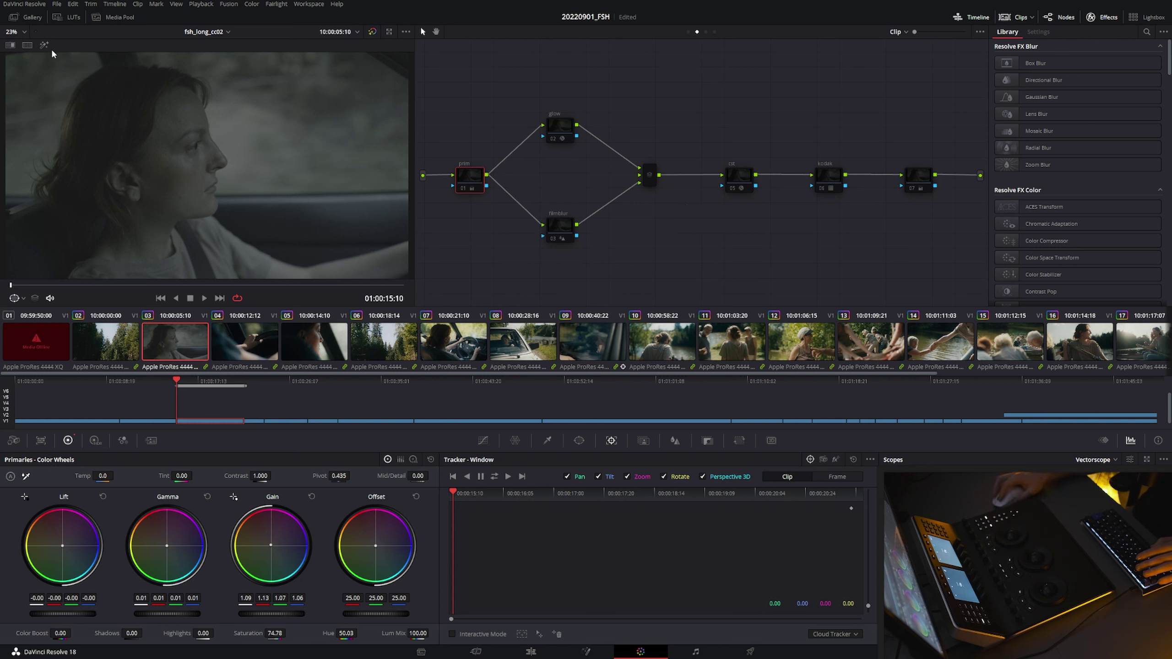
click(13, 17)
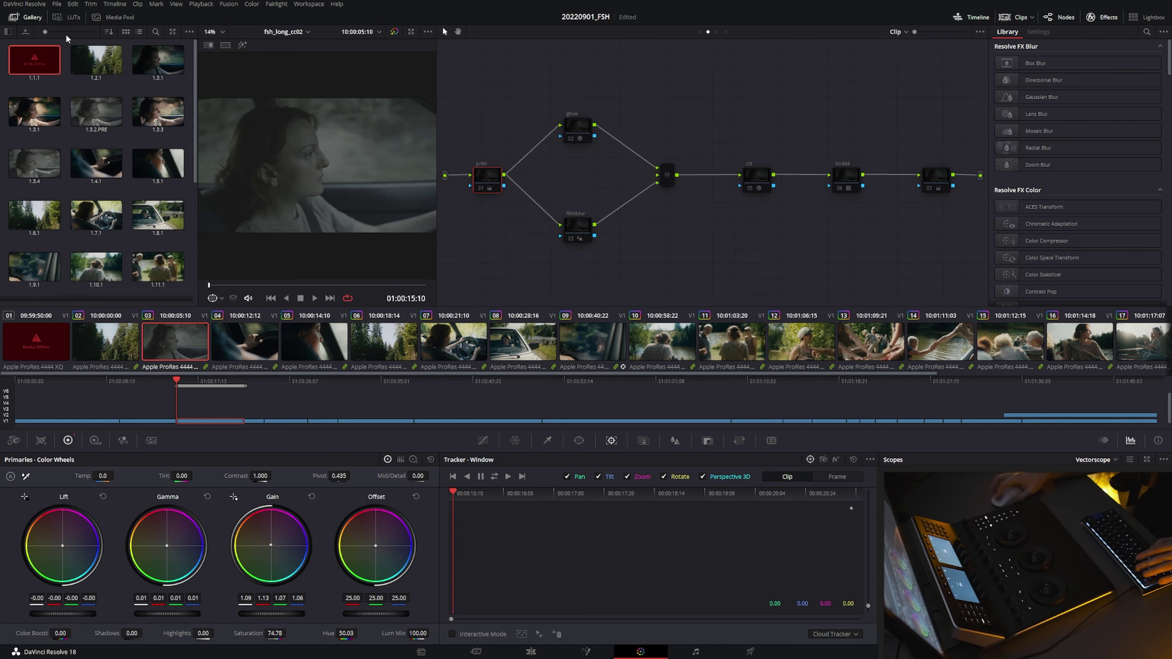
click(25, 17)
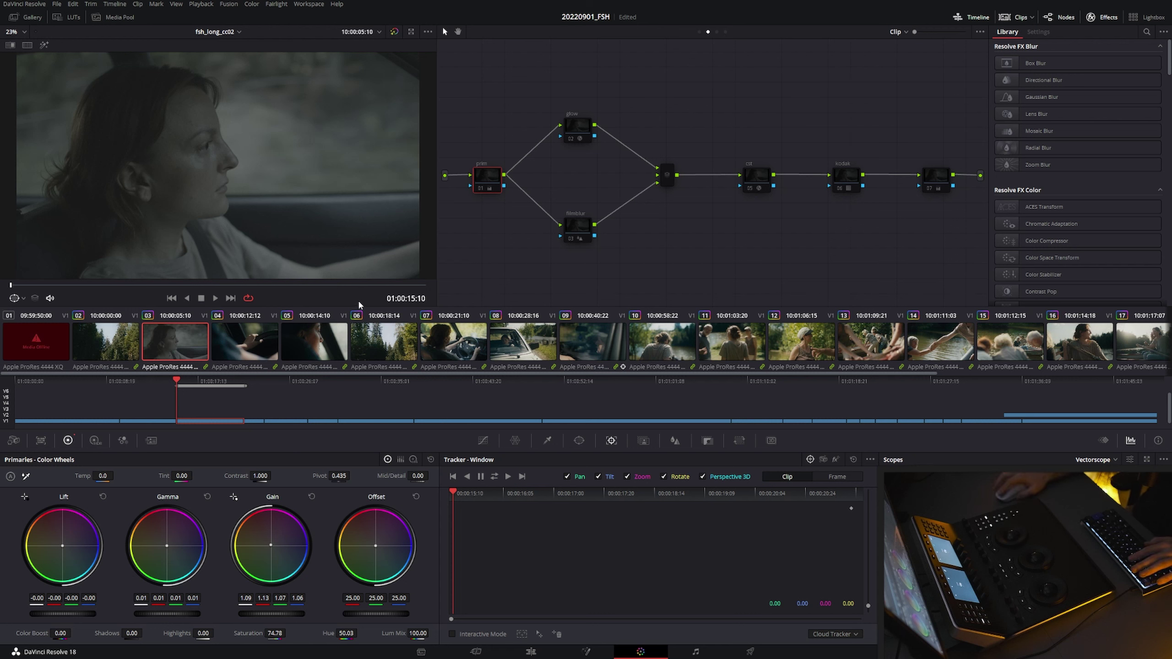
- Compare clip 06's node tree, then show clip 03's cst node settings: LogC3 to Rec.709
click(380, 365)
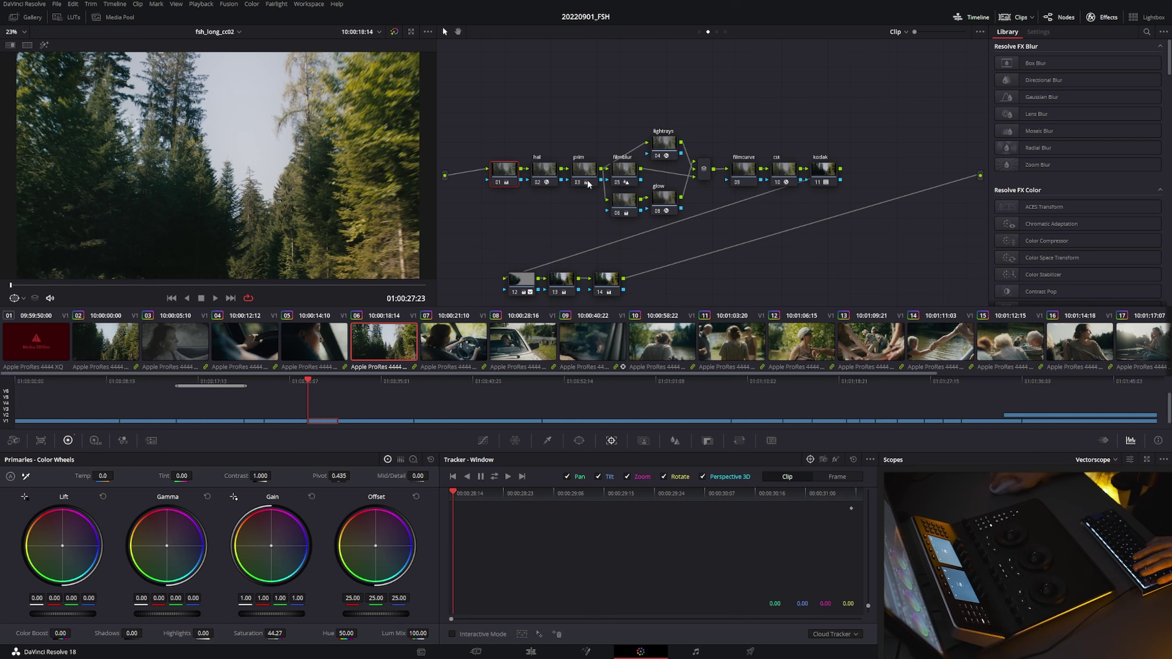
click(156, 348)
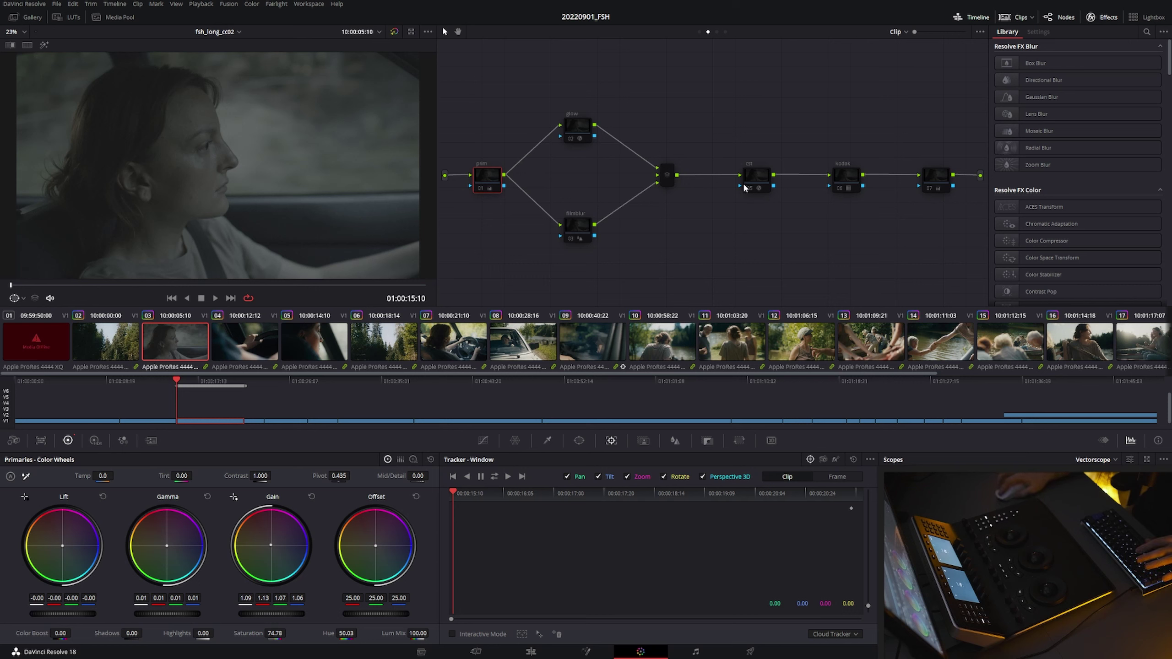
click(758, 188)
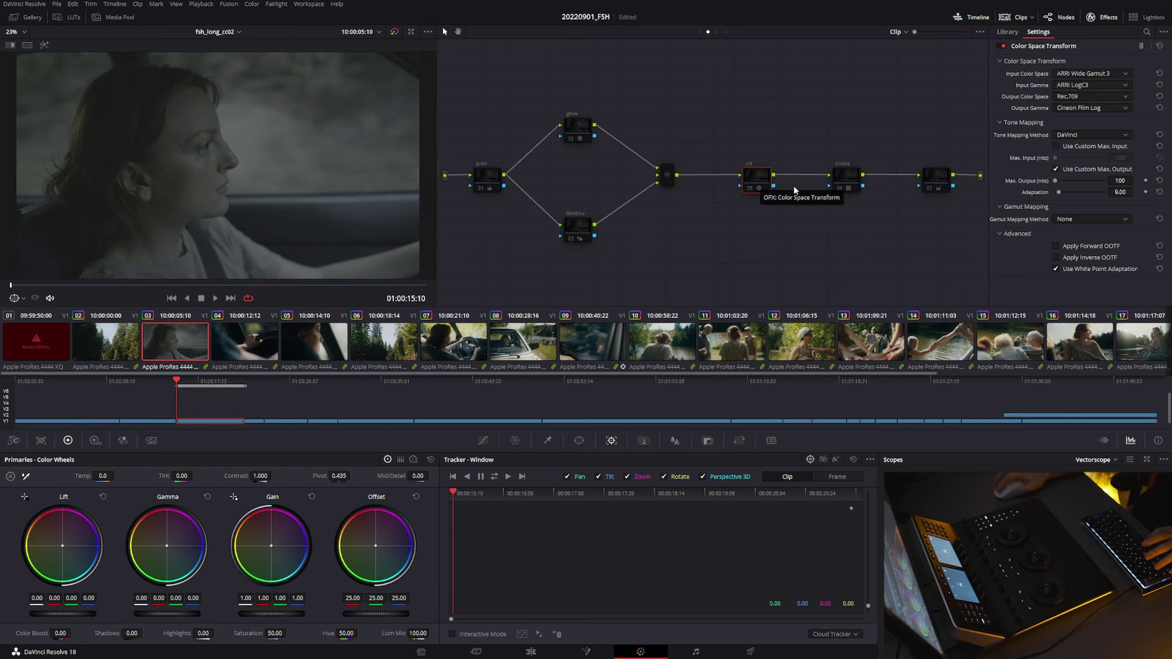
- Preview the shot full screen, bypass the cst node, and re-enable the kodak node with Ctrl+D
key(ctrl+f)
key(Escape)
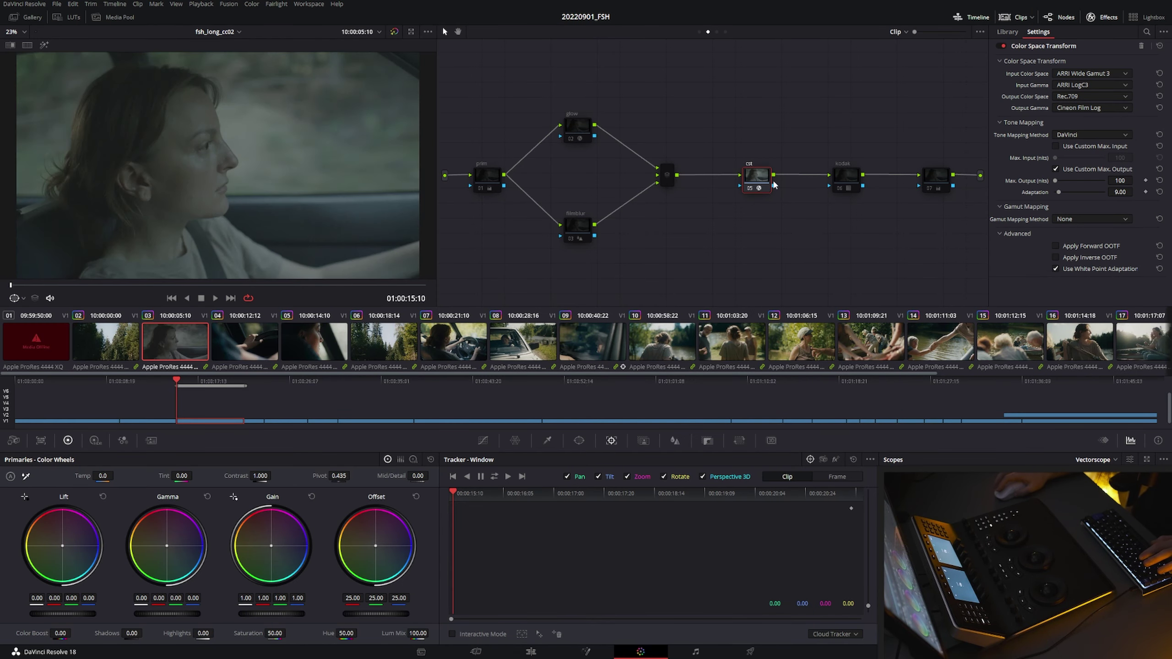
key(ctrl+d)
key(ctrl+d)
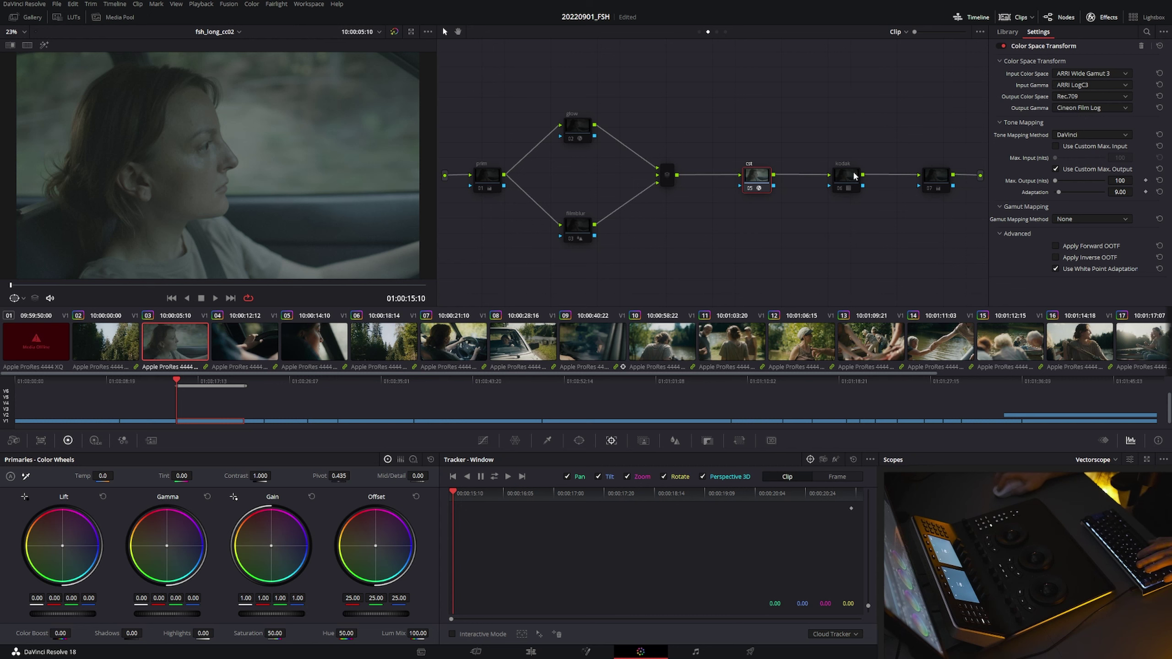
key(alt+shift+apostrophe)
key(ctrl+d)
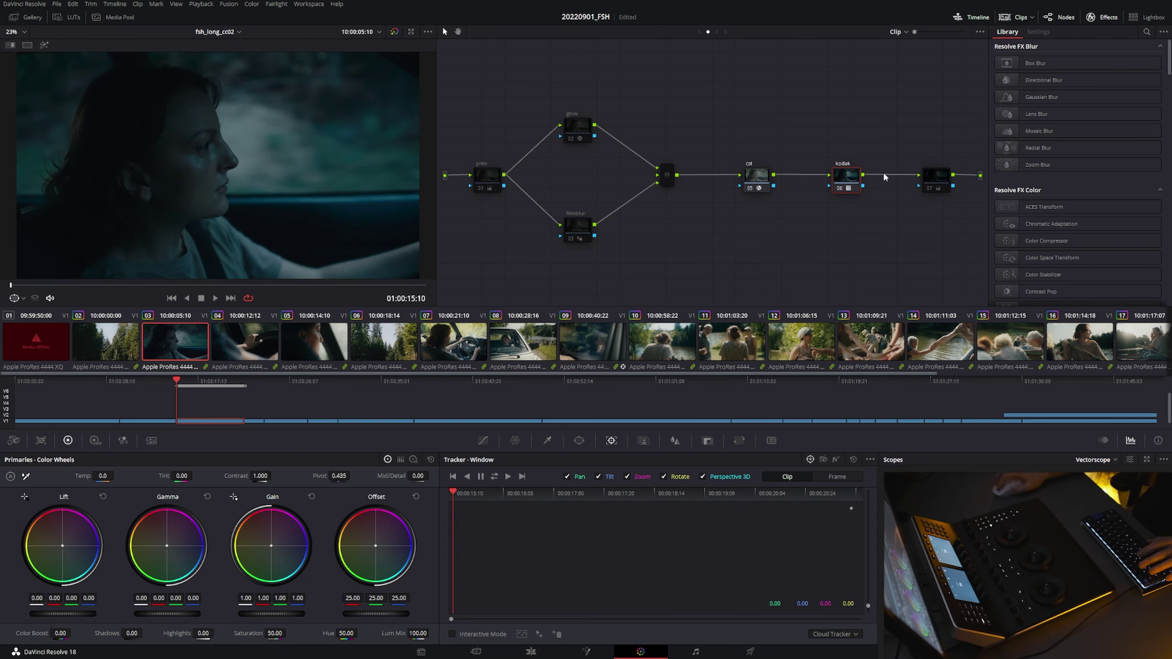
- Assign the Film Looks DCI-P3 Kodak 2383 LUT to the kodak node, then select prim and scrub ahead
drag(855, 184, 843, 183)
right_click(844, 183)
mouse_move(876, 280)
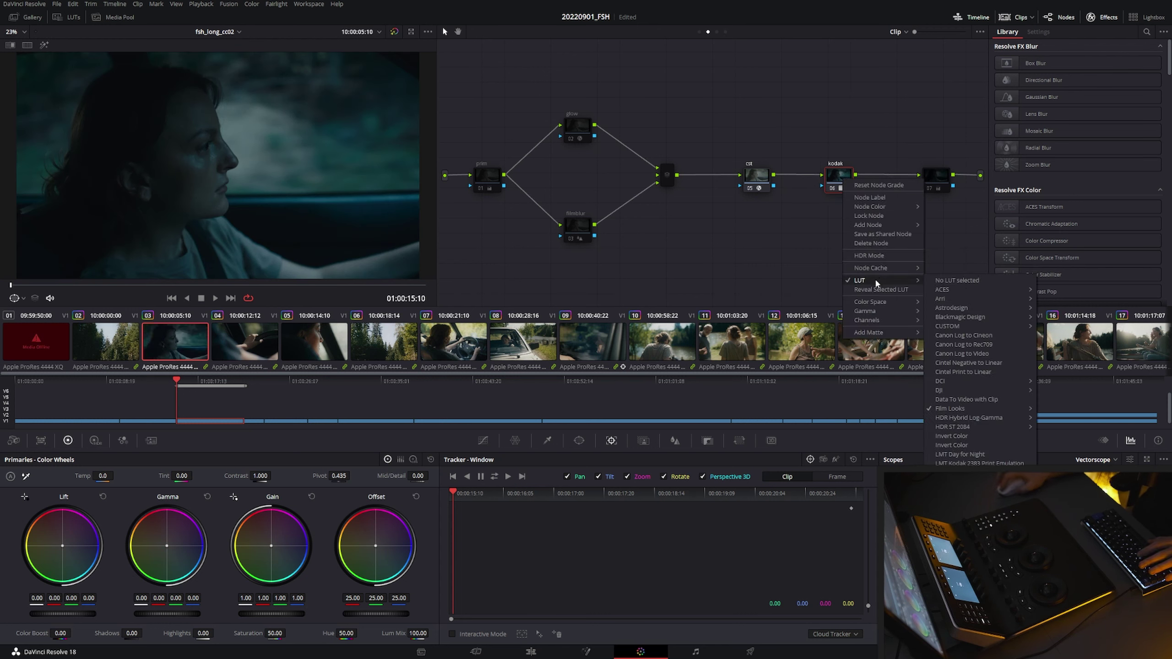
mouse_move(956, 409)
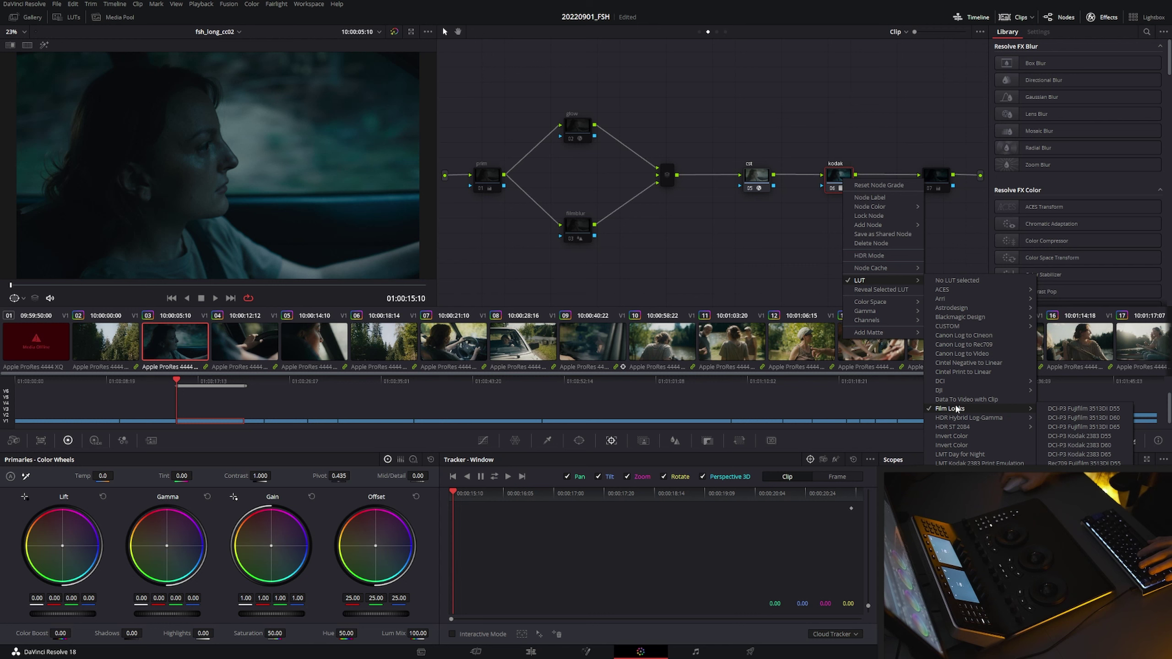
click(1079, 454)
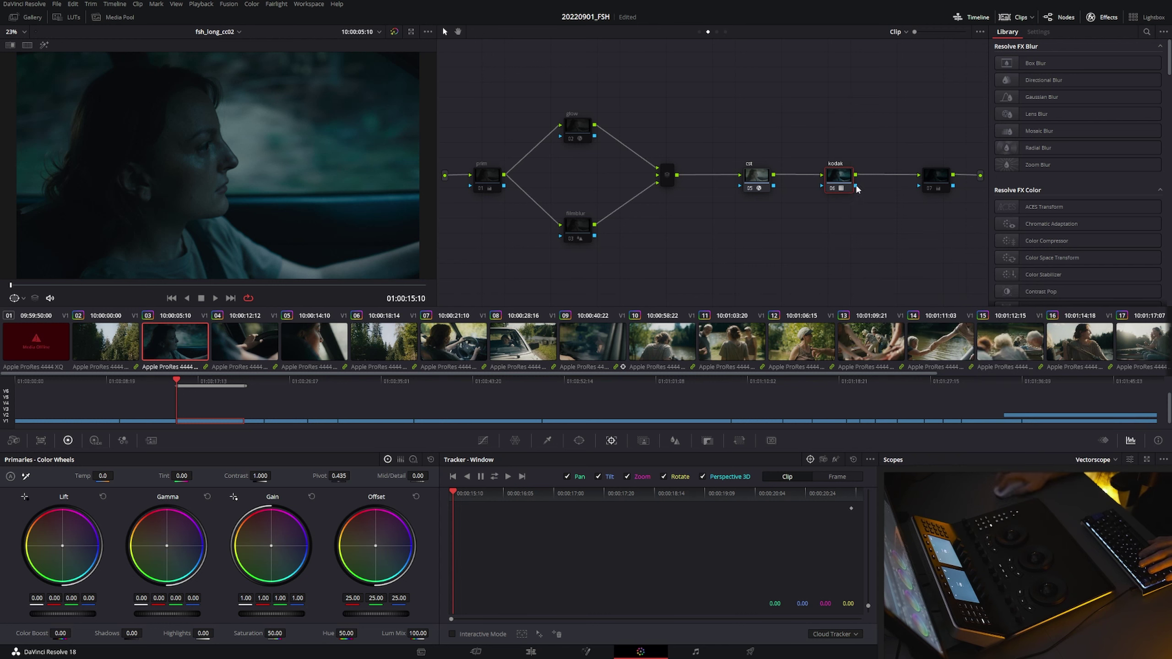
click(487, 176)
drag(198, 285, 332, 286)
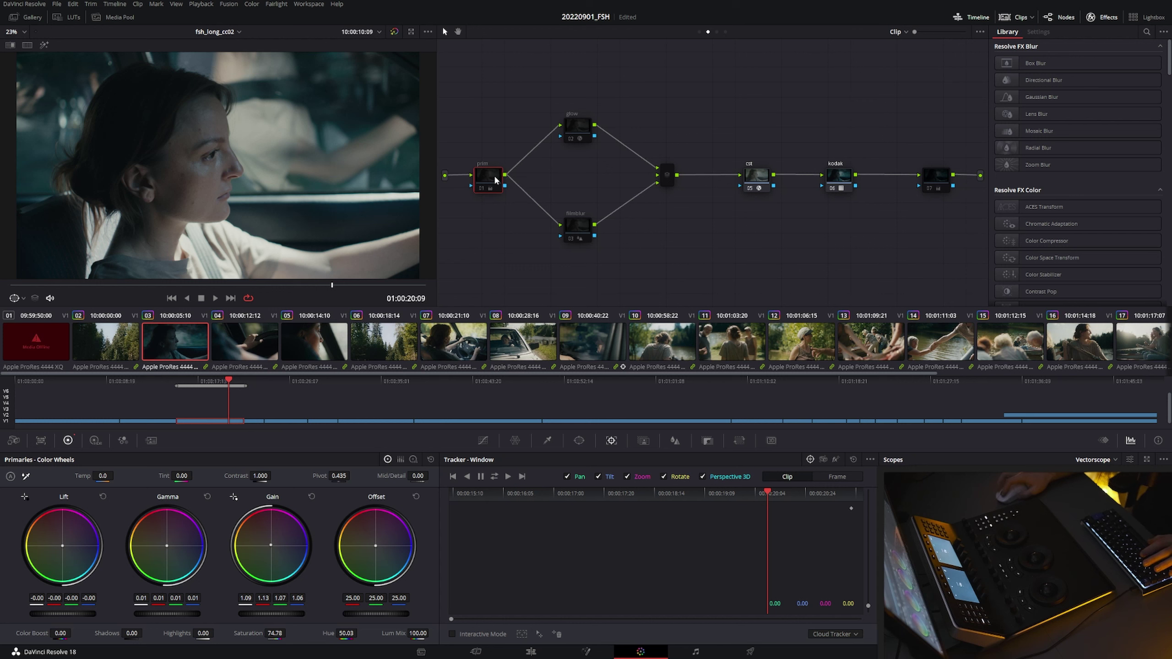
- Reposition the prim node and re-enable it, warming the shot with Gain 1.09/1.14/1.06/1.04
drag(495, 180, 527, 178)
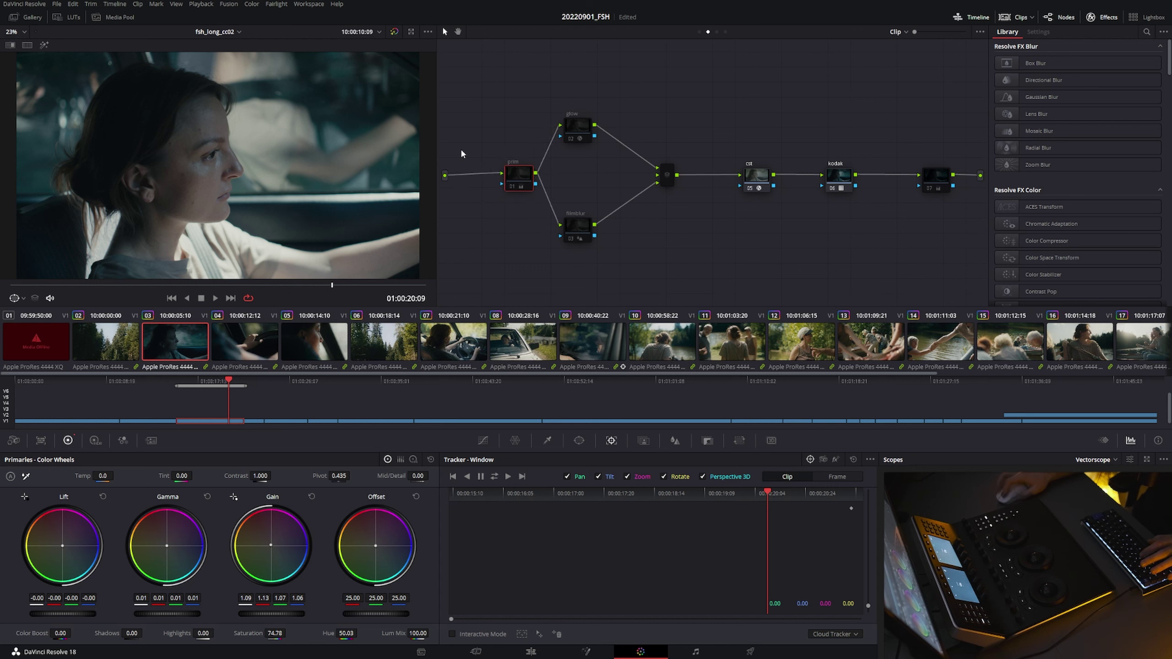
drag(512, 173, 492, 174)
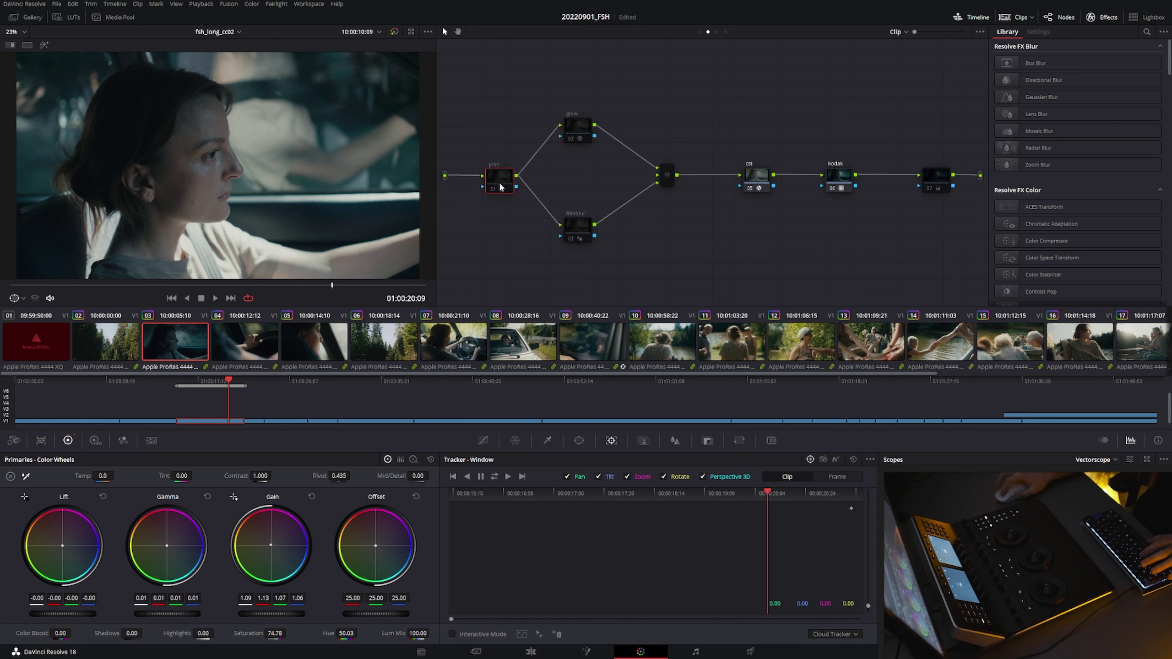
click(502, 188)
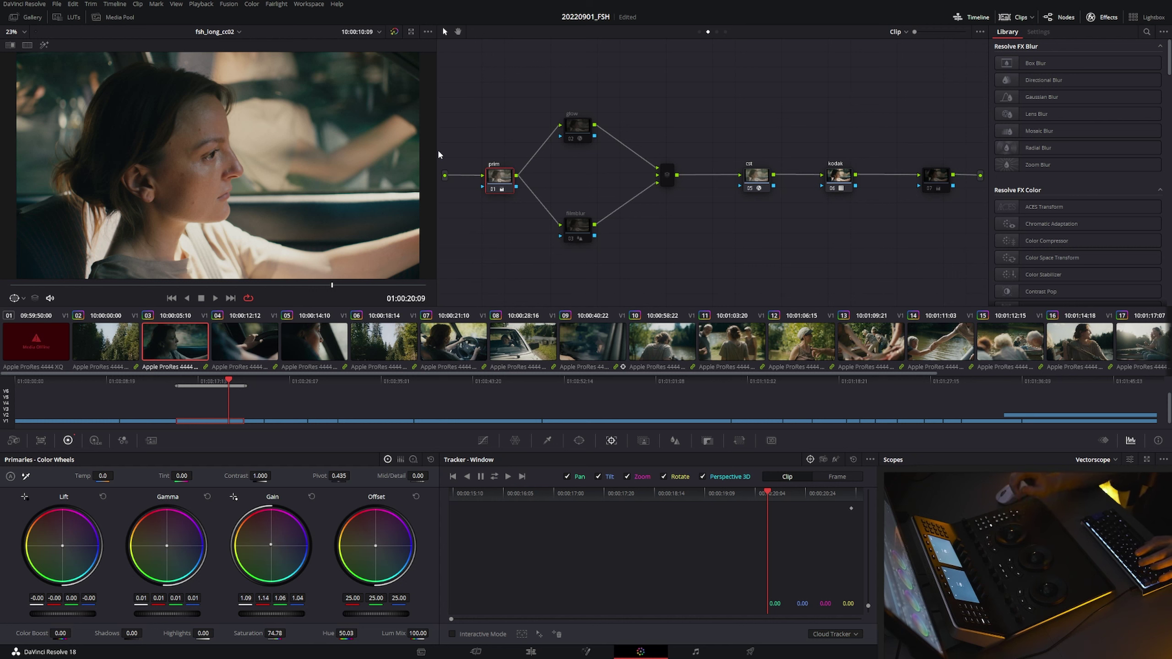
- Select the glow node and toggle it off and on to compare the shot
click(577, 127)
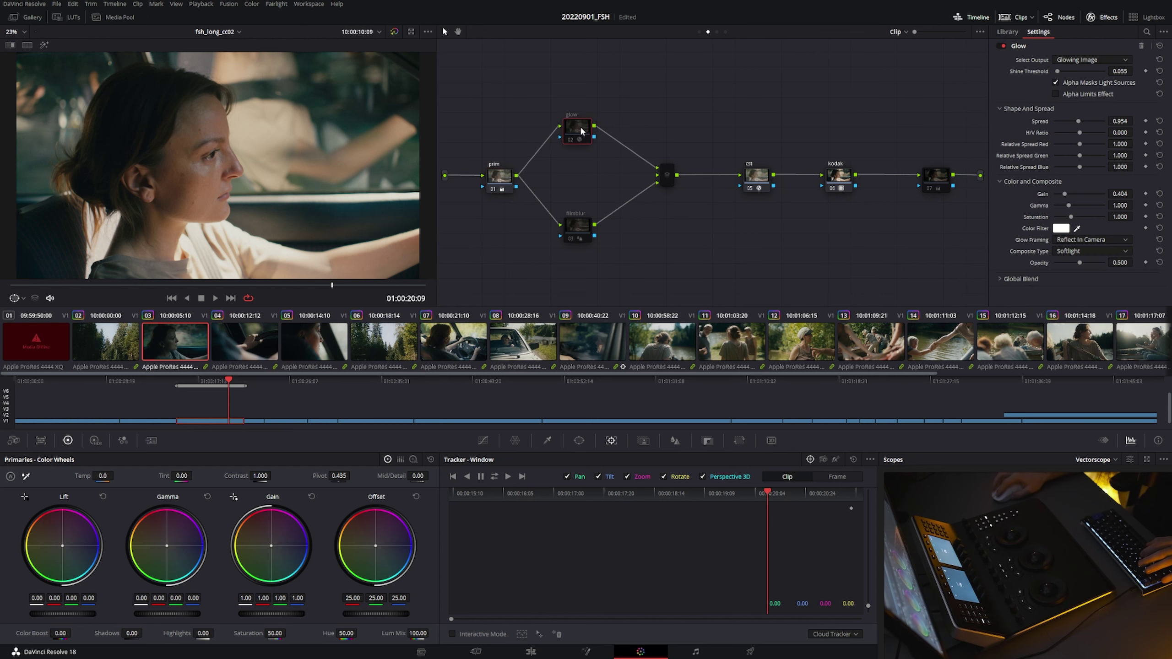
key(ctrl+d)
key(ctrl+d)
key(ctrl+d)
key(ctrl+d)
key(ctrl+d)
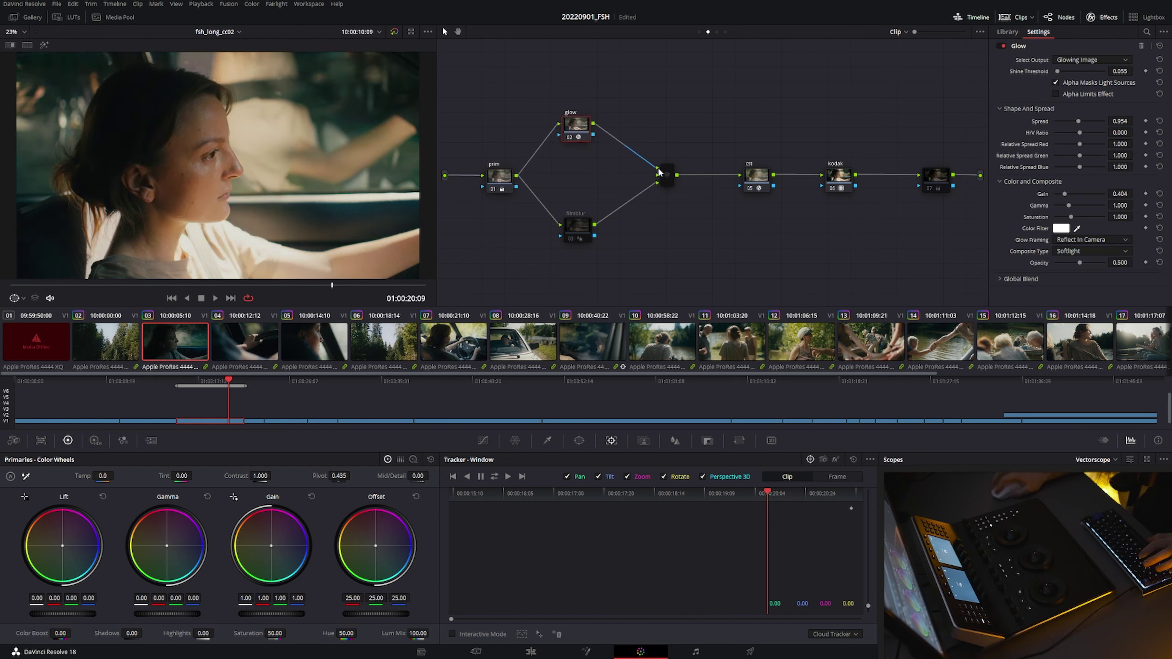
key(ctrl+d)
key(ctrl+d)
key(ctrl+d)
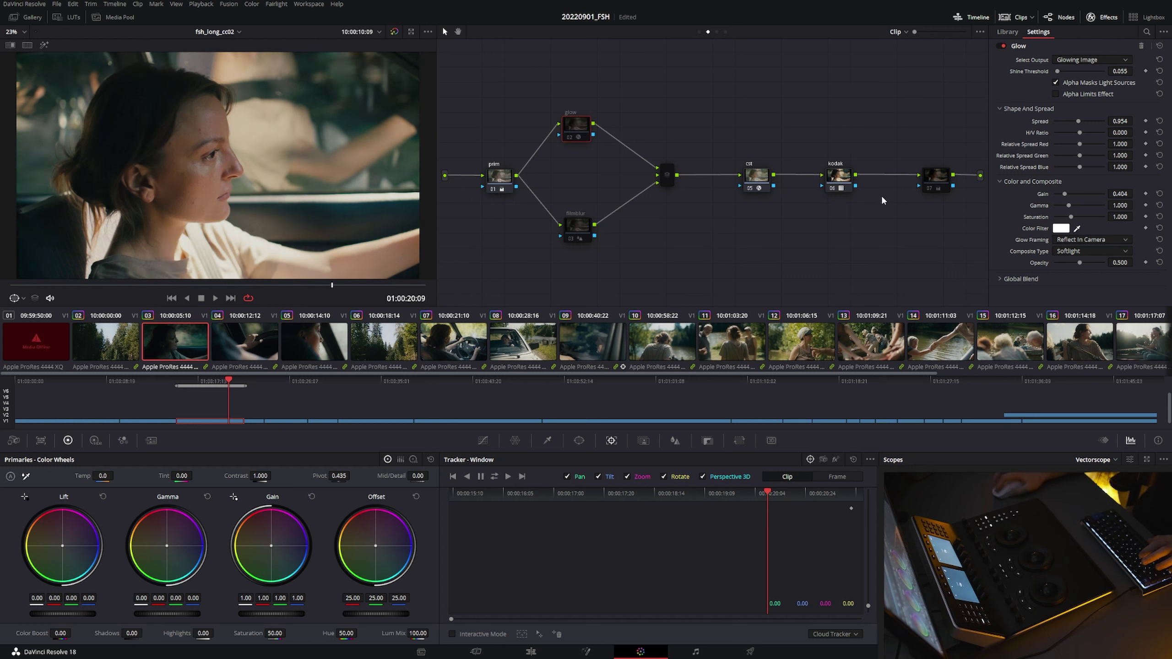
key(ctrl+d)
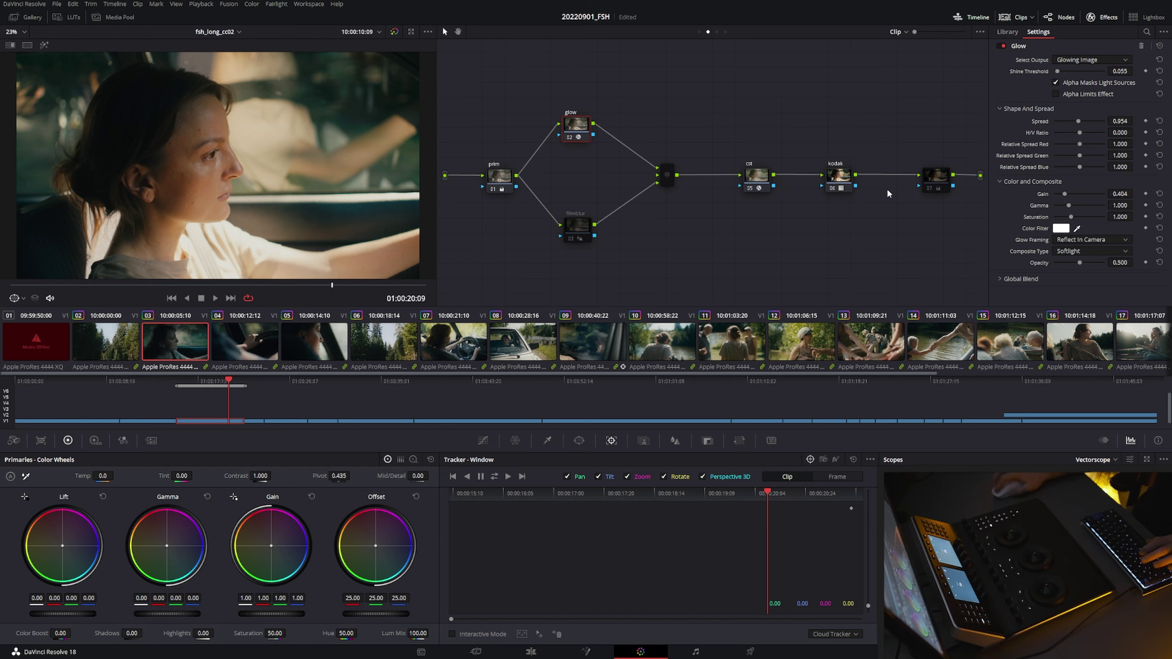
- Lower glow Spread to about 0.83, raise Shine Threshold to about 0.07, keeping Glowing Image output
click(1077, 122)
drag(1077, 121, 1077, 129)
drag(1057, 73, 1058, 73)
click(1092, 60)
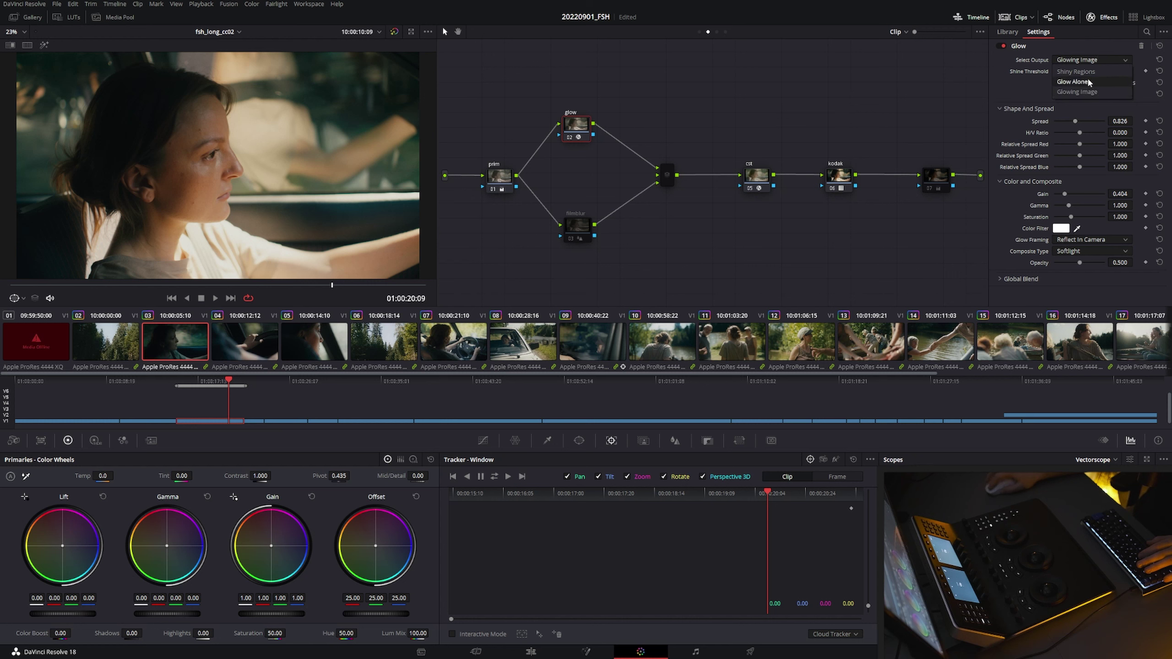
click(1098, 68)
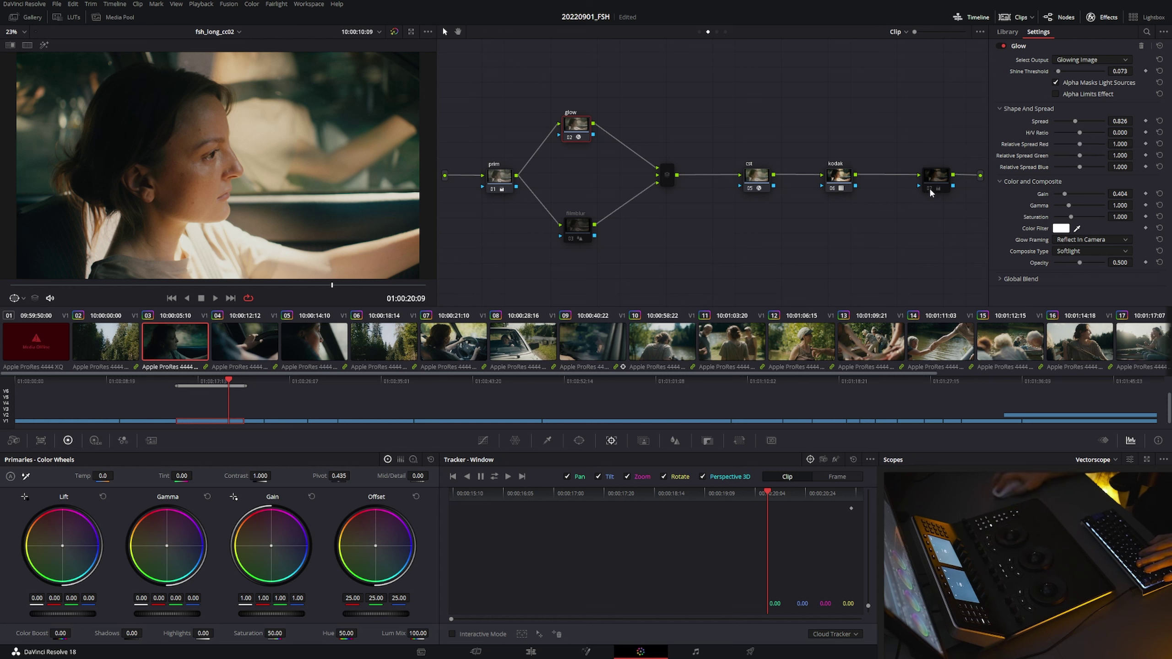
- Nudge the filmblur node slightly upward and show its Blur settings with Radius 0.52
click(577, 226)
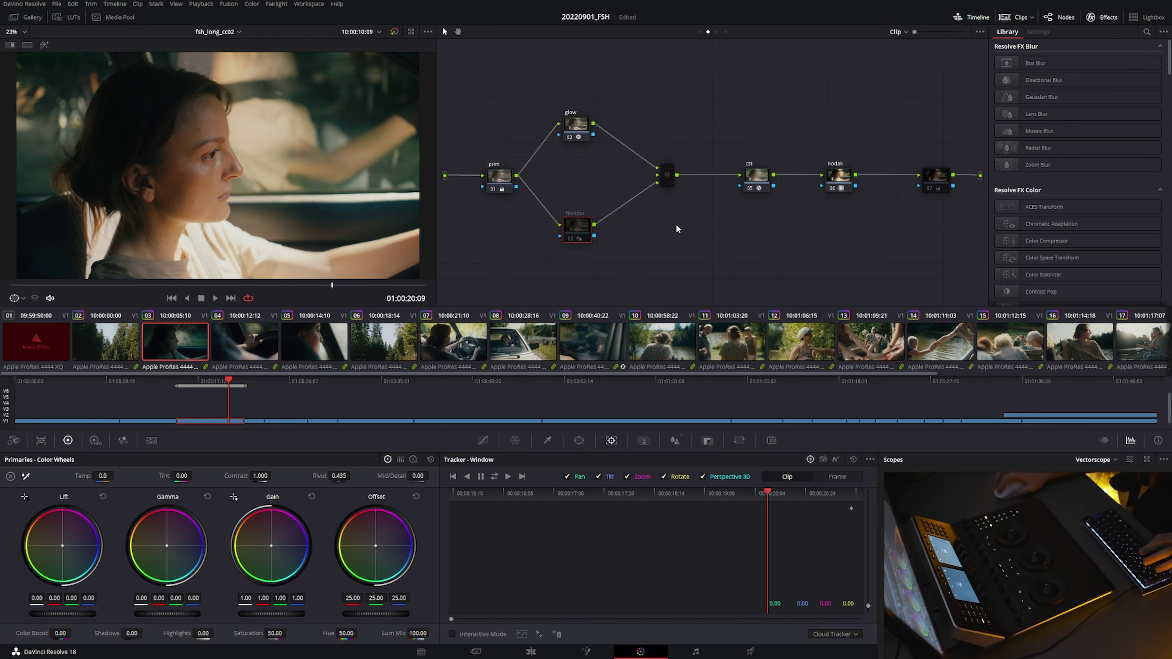
drag(577, 226, 578, 222)
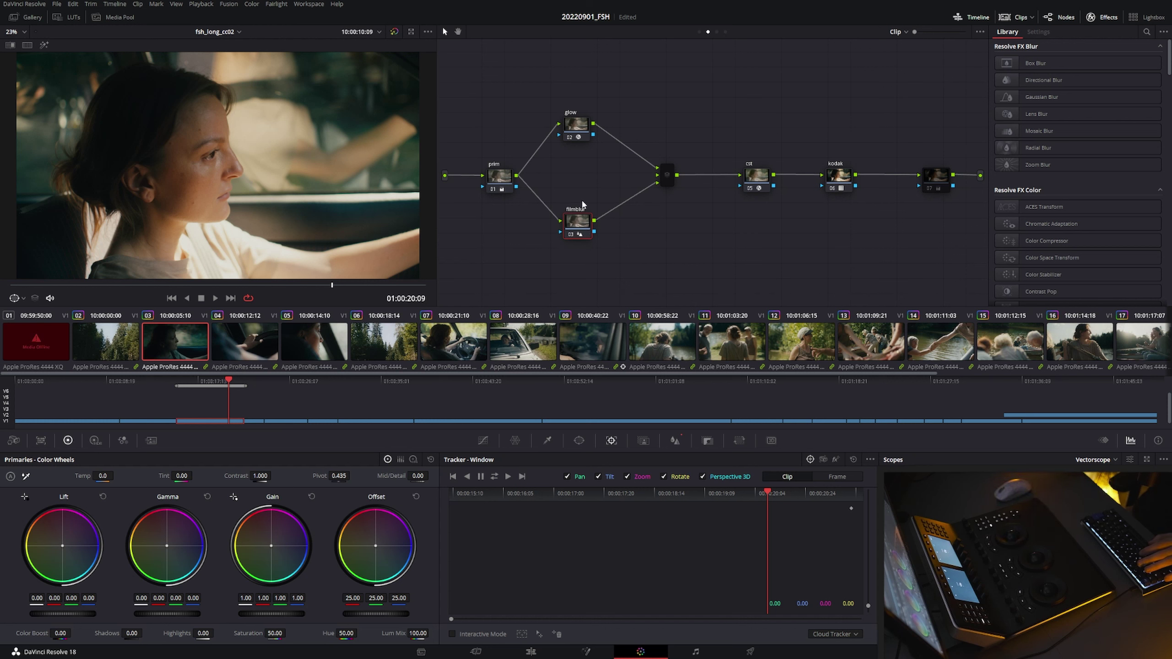
drag(581, 226, 580, 225)
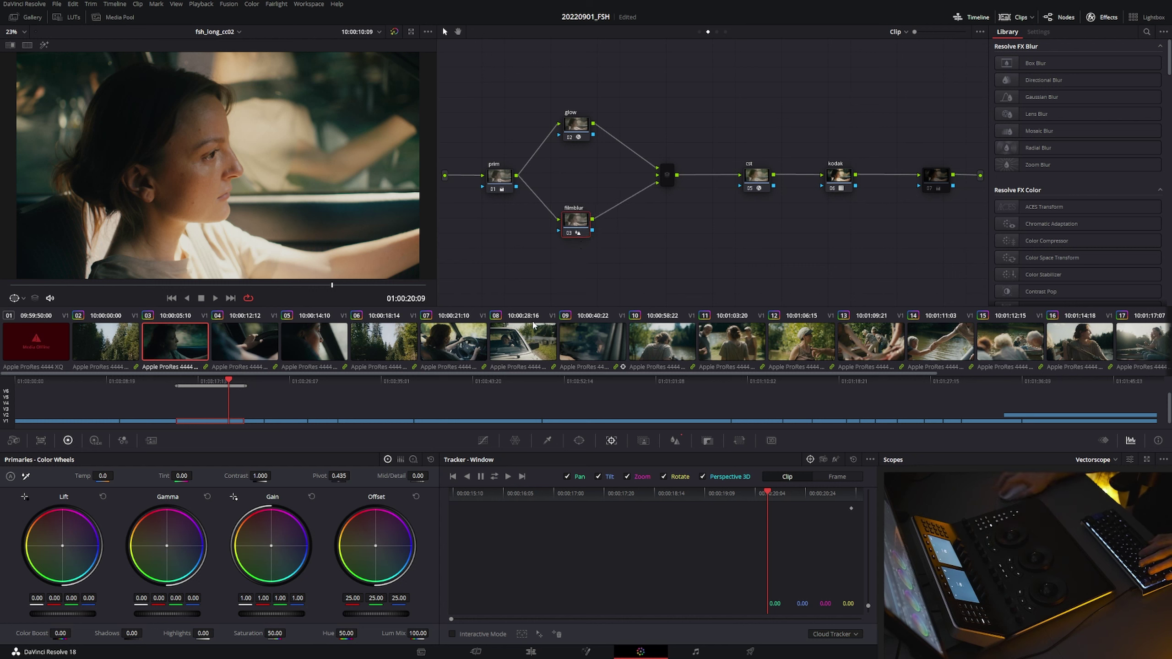
click(675, 441)
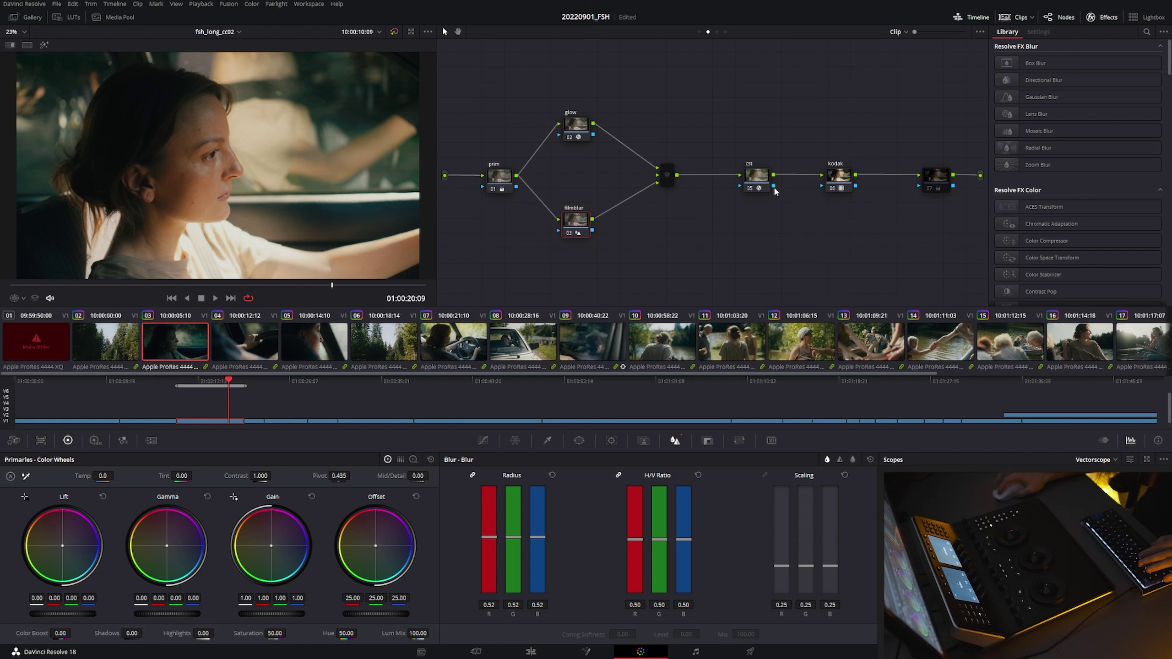
- Drag the final node 07 left, closer to the kodak node
click(942, 182)
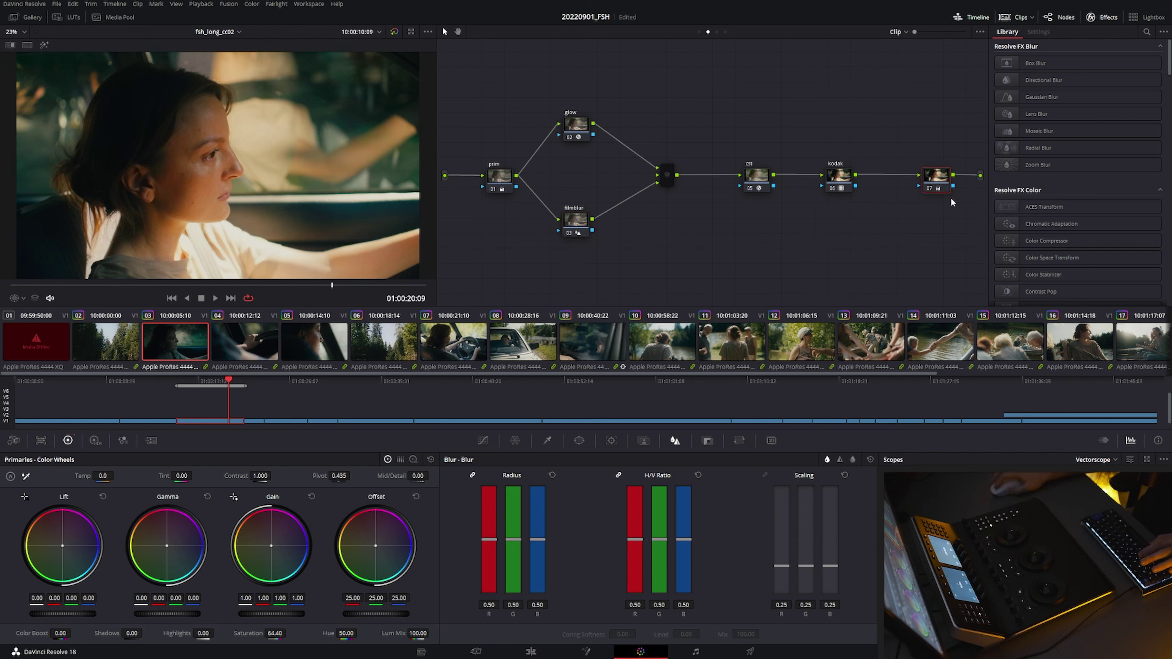
drag(935, 177, 914, 177)
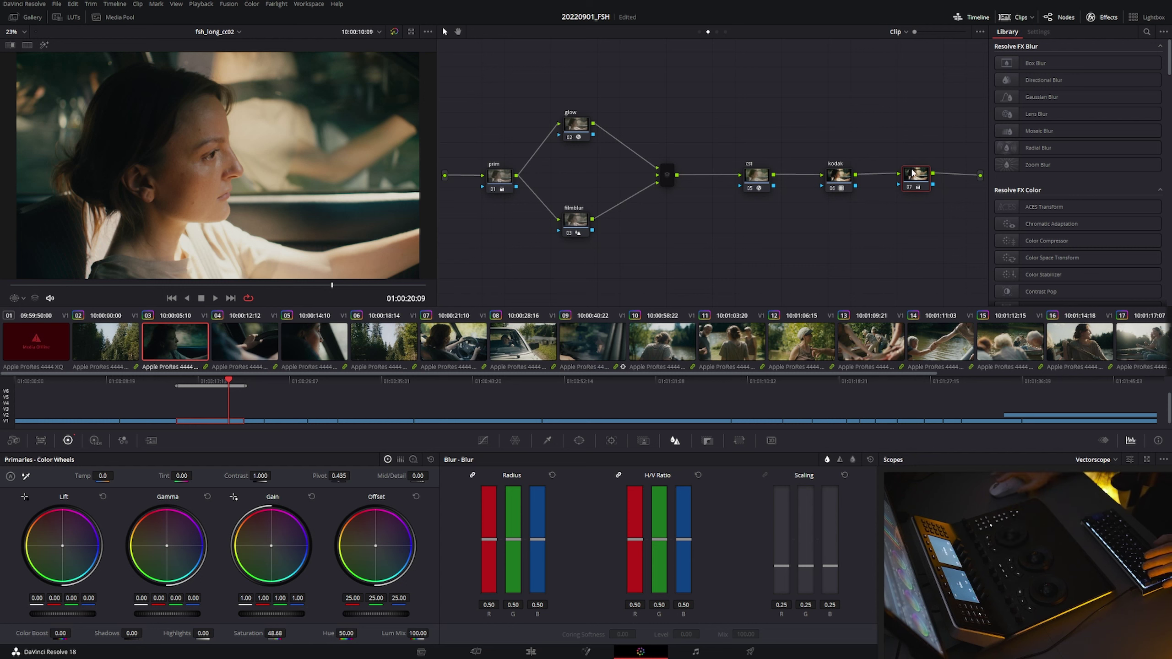
key(Down)
key(Down)
key(Down)
key(Down)
key(Down)
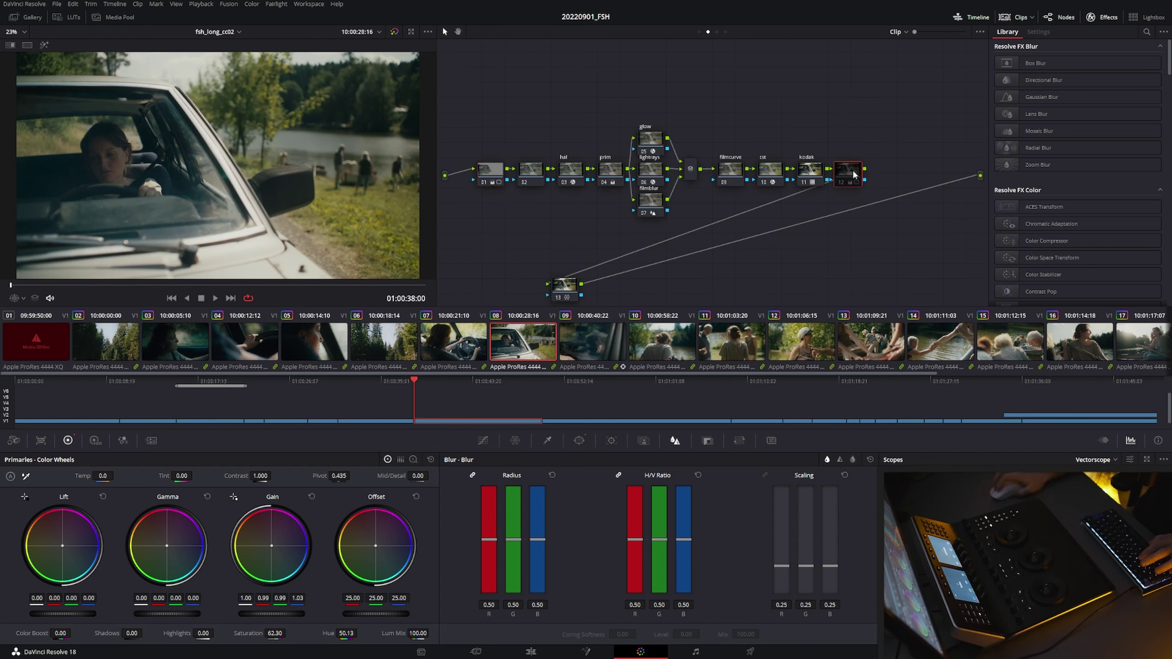
drag(414, 379, 231, 387)
click(671, 175)
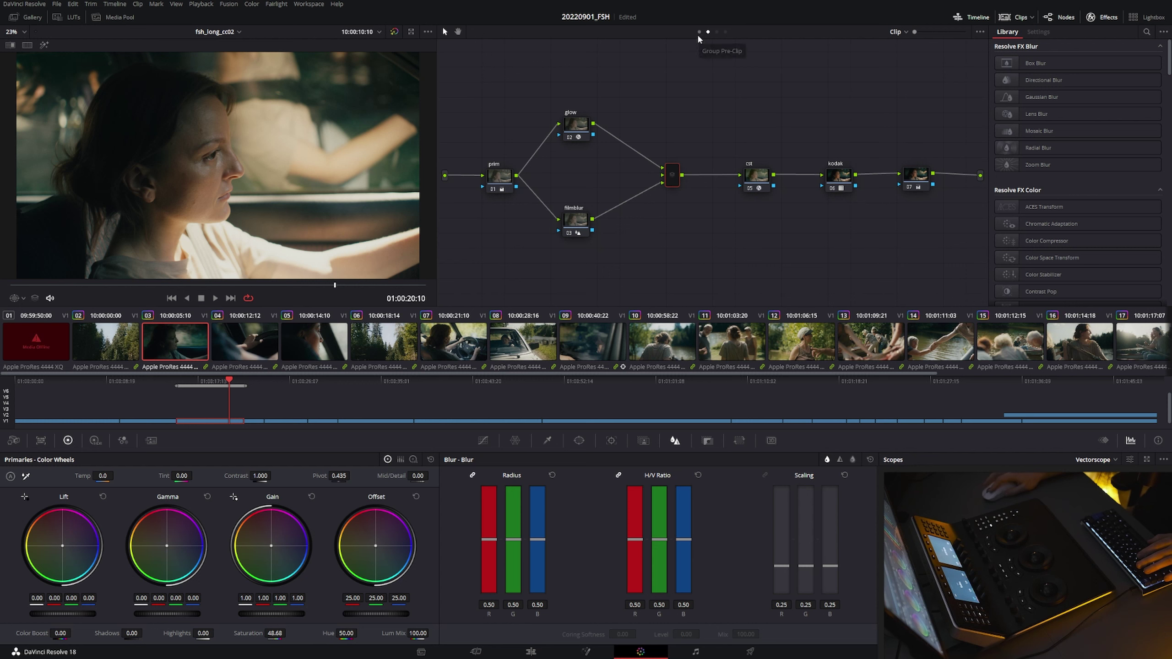
- In the Group Pre-Clip chain, shift the FilmConvert node left, inspect nodes 04 and 03, then return to Clip
click(700, 32)
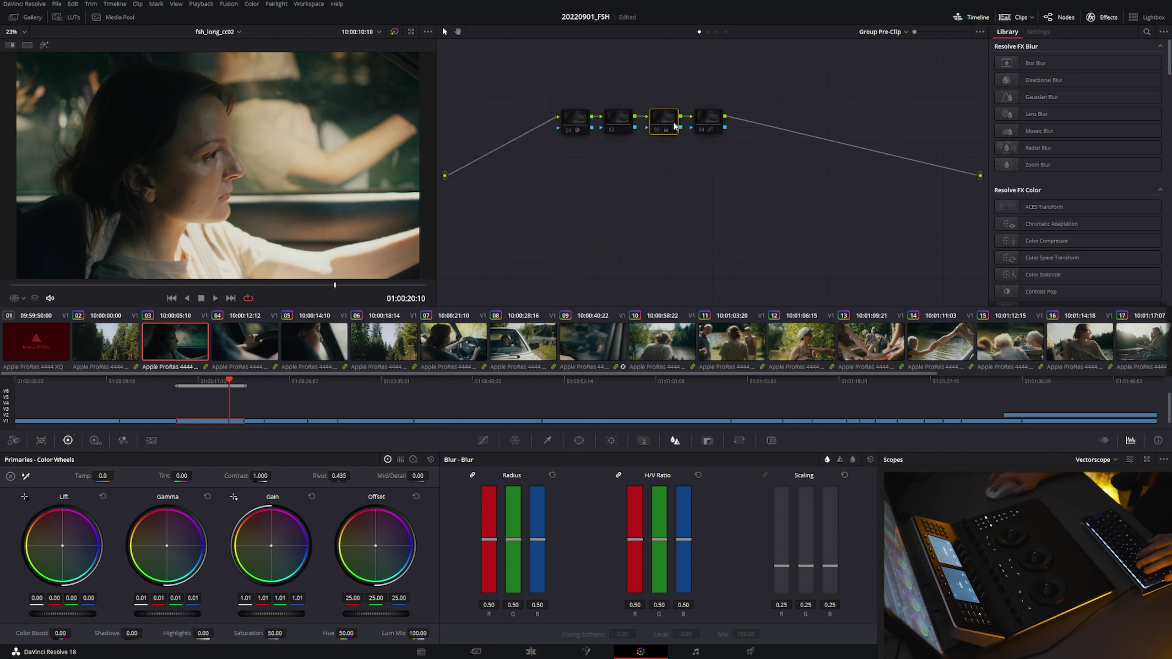
click(577, 120)
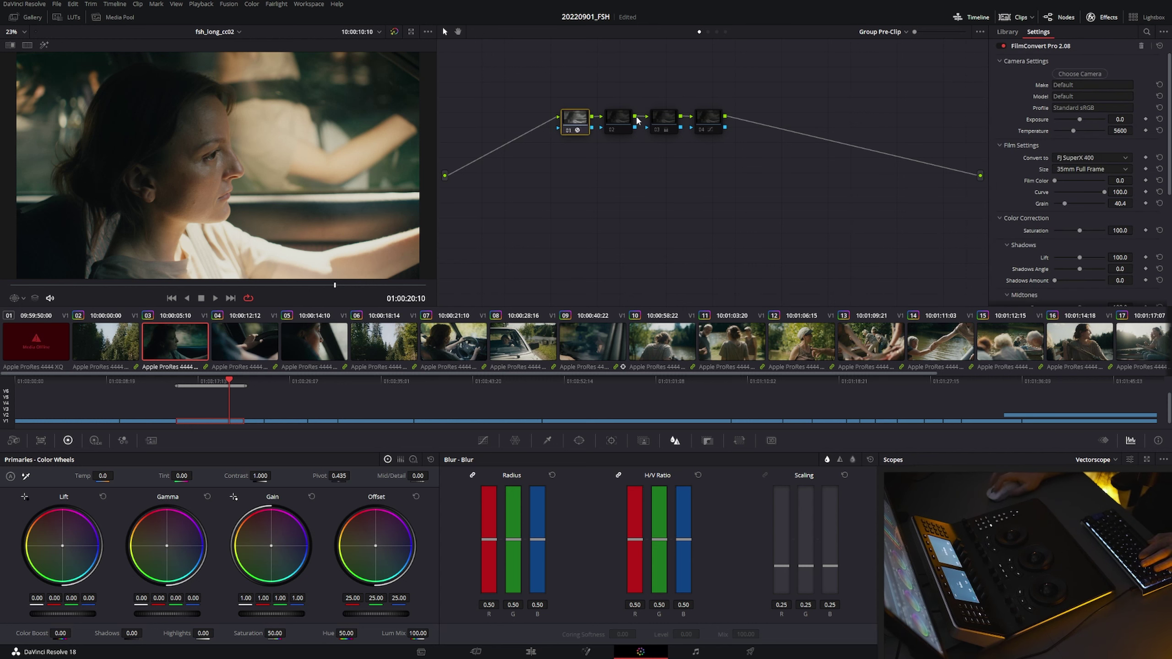
drag(577, 121, 559, 122)
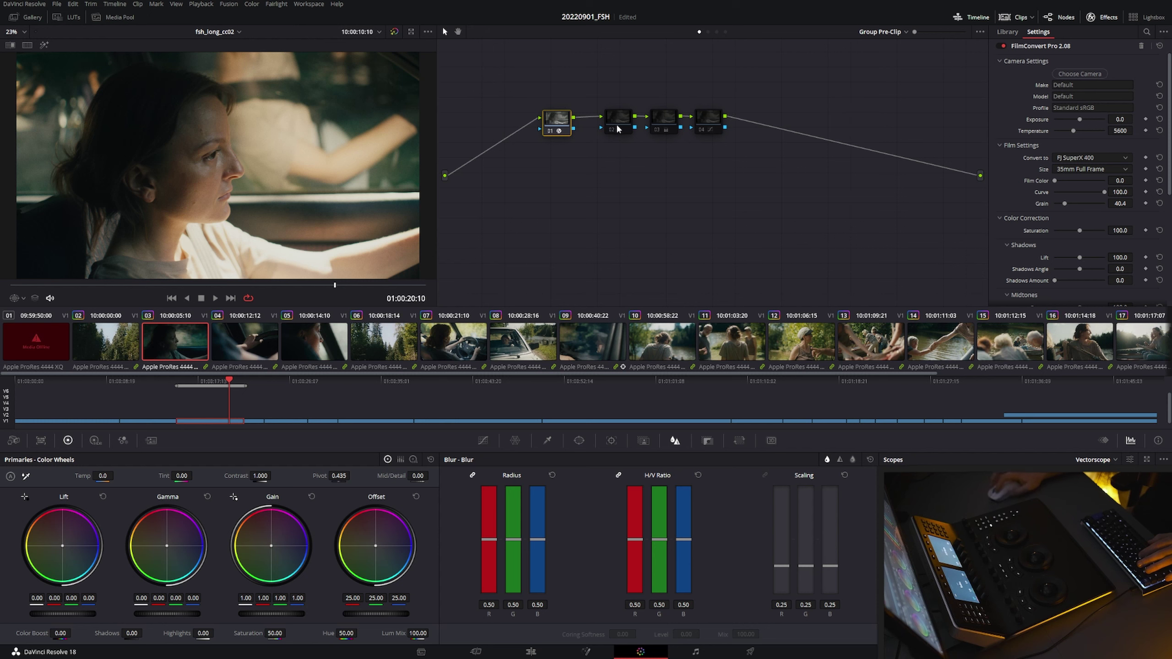
click(716, 127)
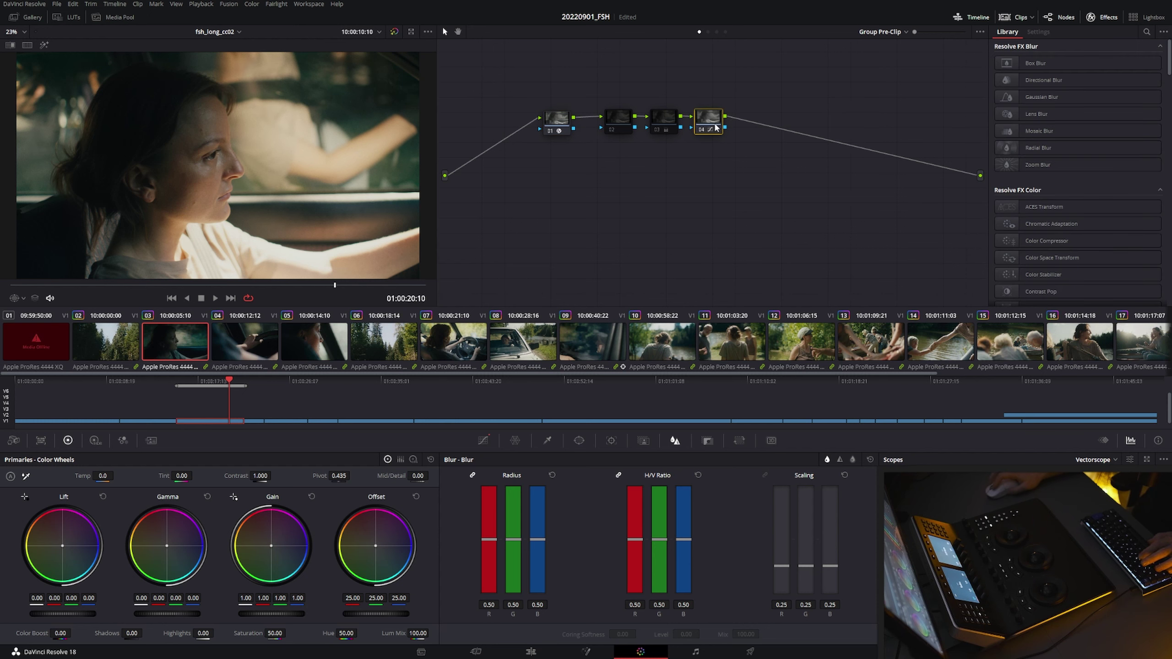
key(alt+shift+semicolon)
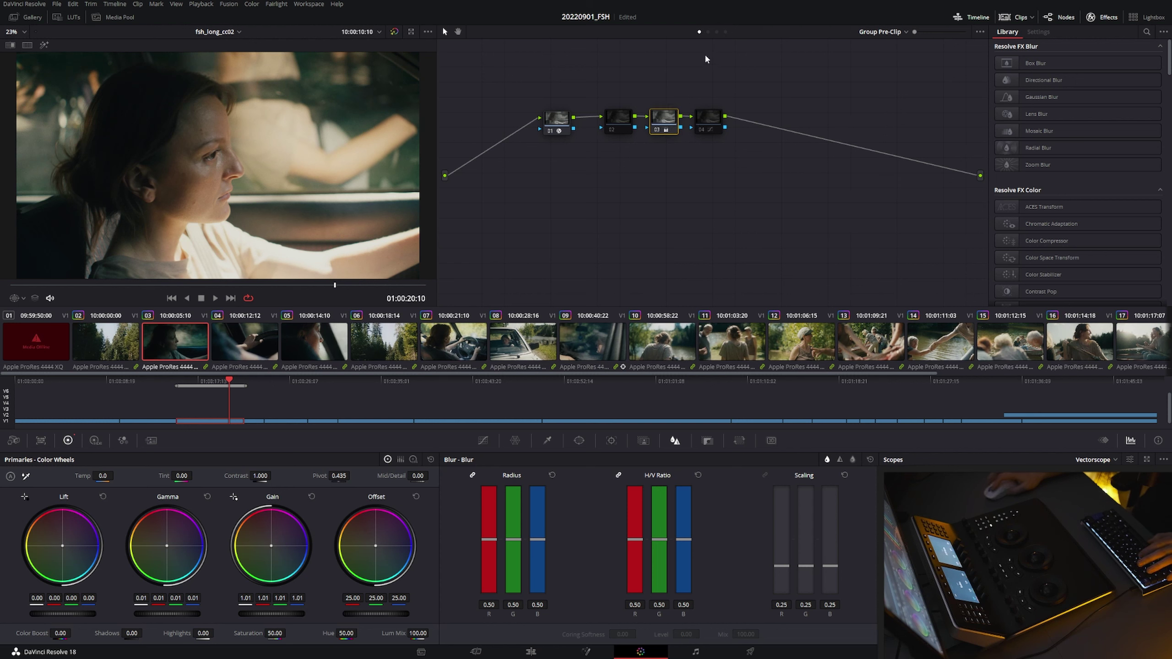
click(708, 32)
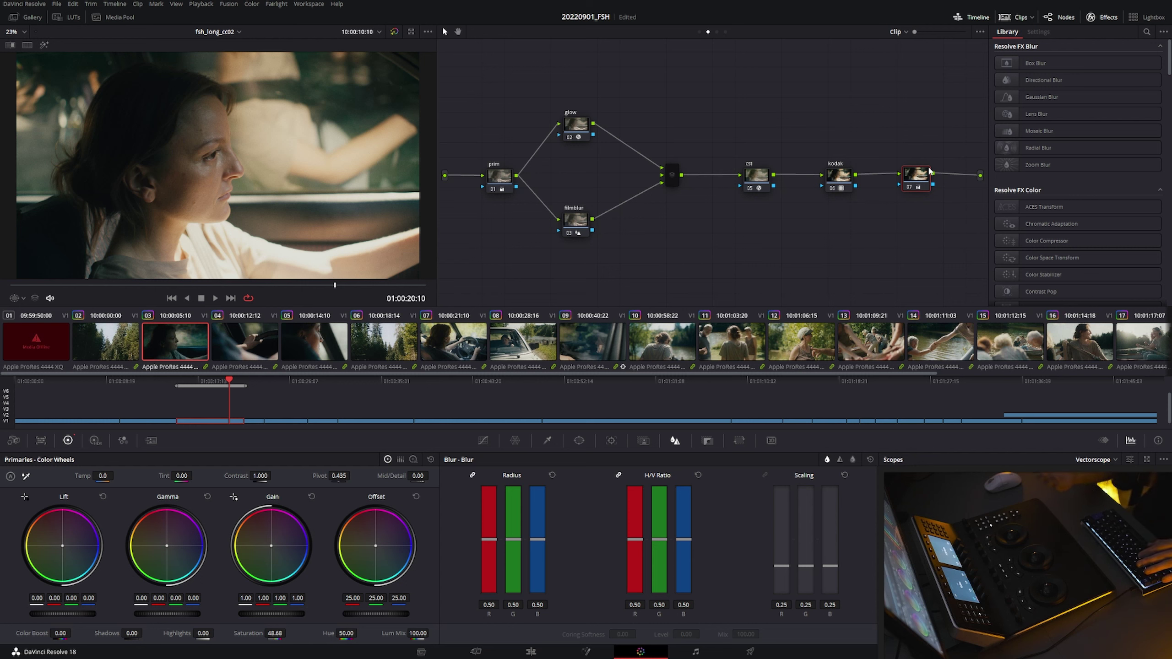
click(699, 32)
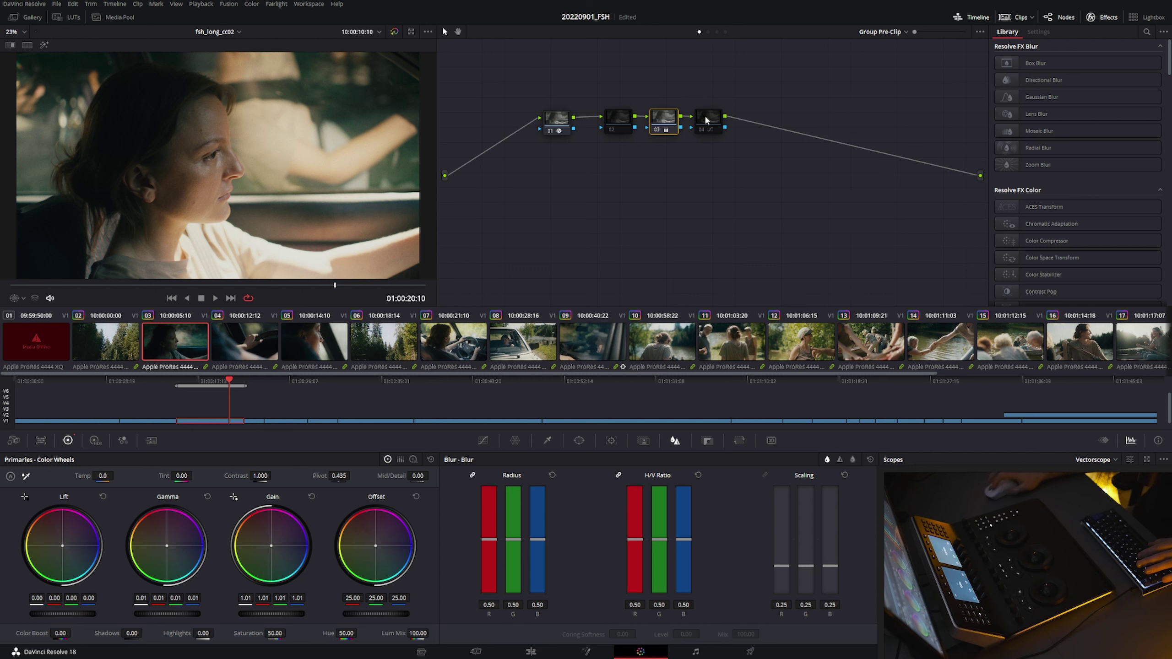
click(709, 33)
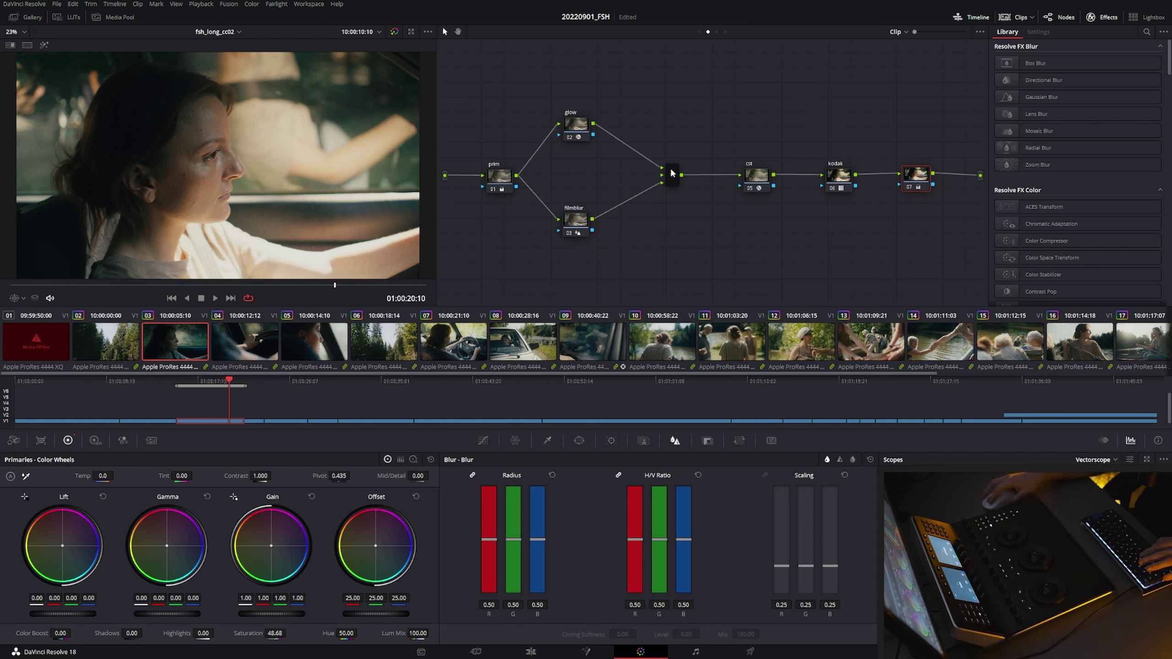
- Check the cst and kodak nodes, then save the graded project
click(757, 184)
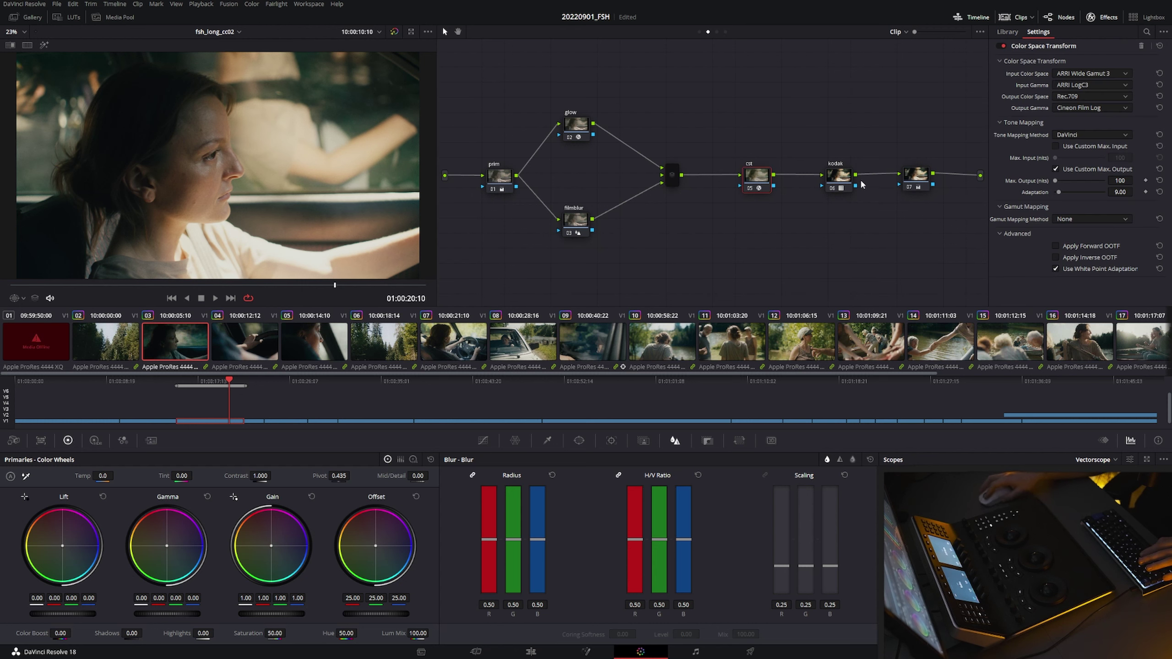
click(839, 177)
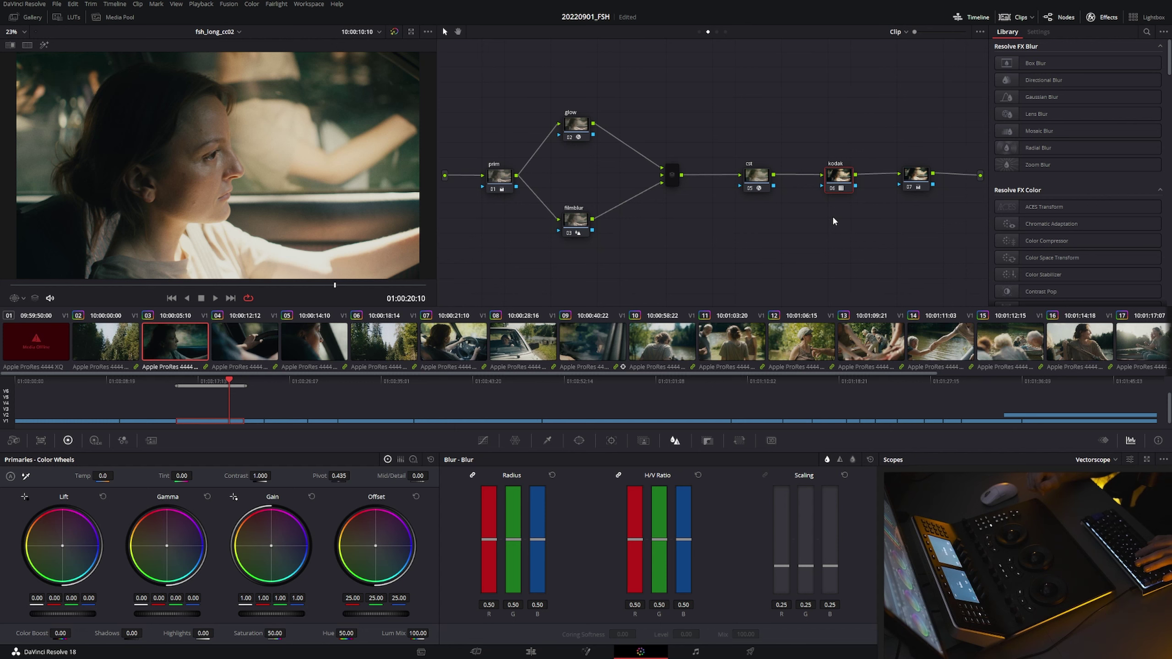
key(ctrl+s)
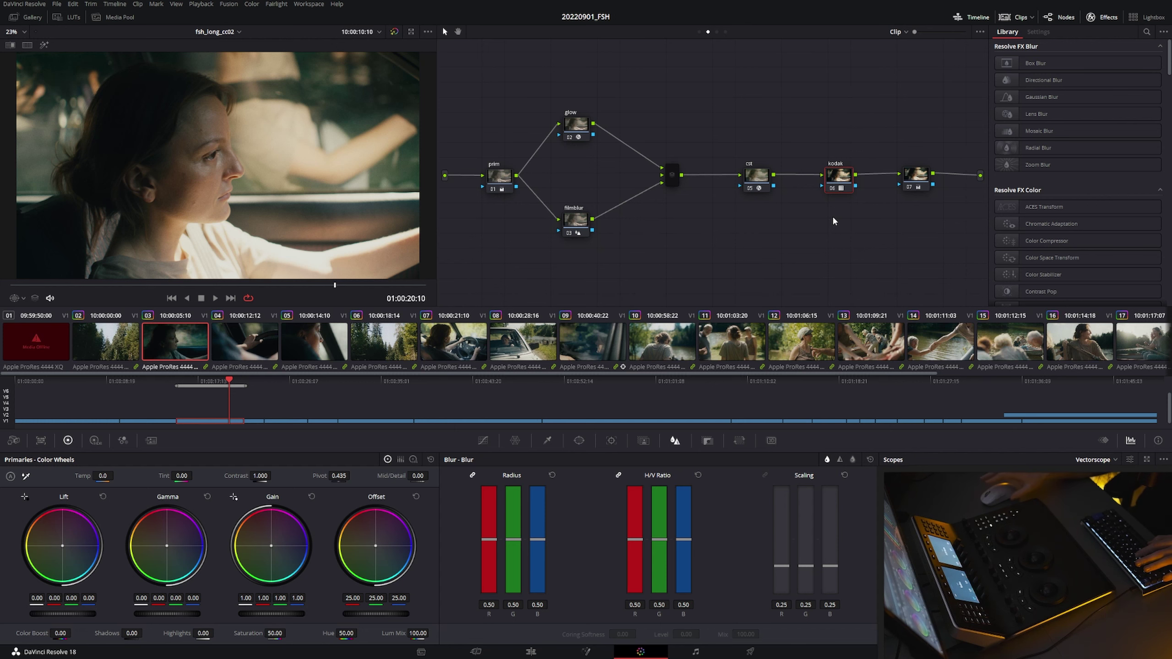
click(750, 652)
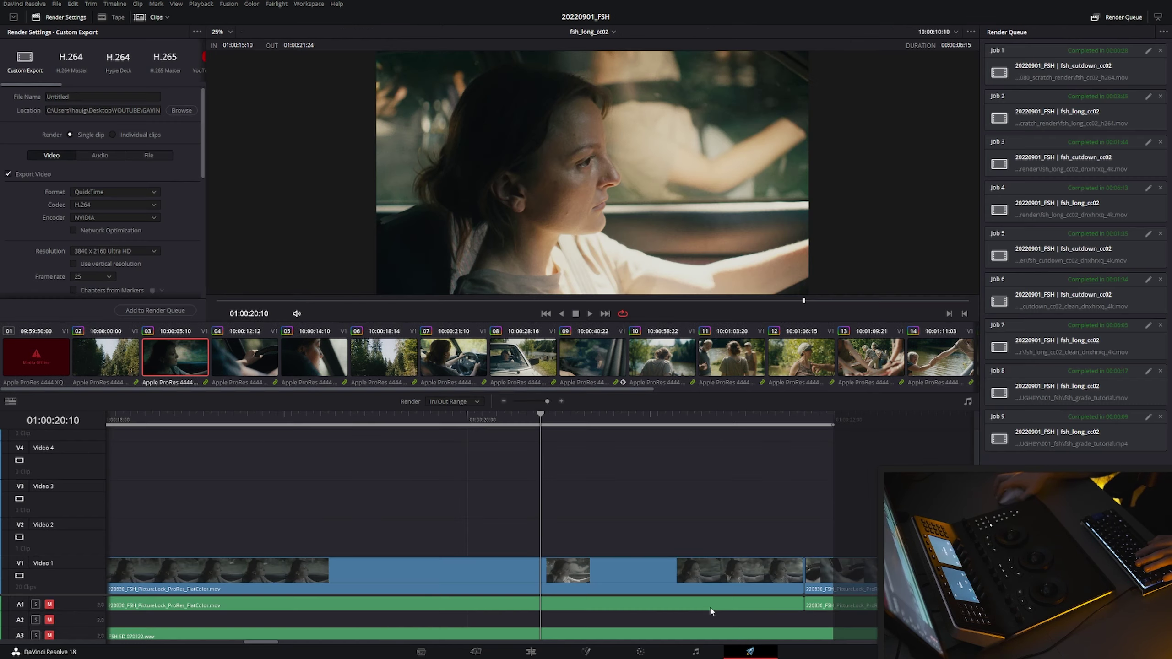